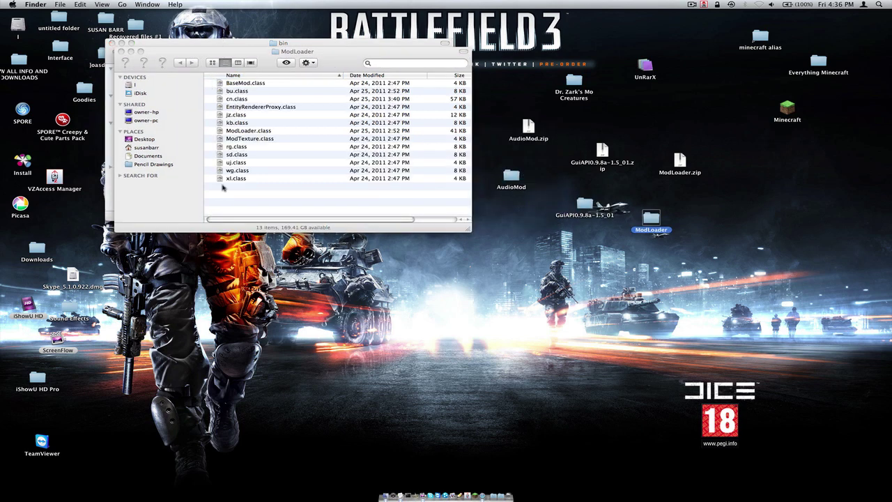
- Copy all the class files in the ModLoader folder and close that folder's window
{"action": "left_click", "coordinate": [209, 53]}
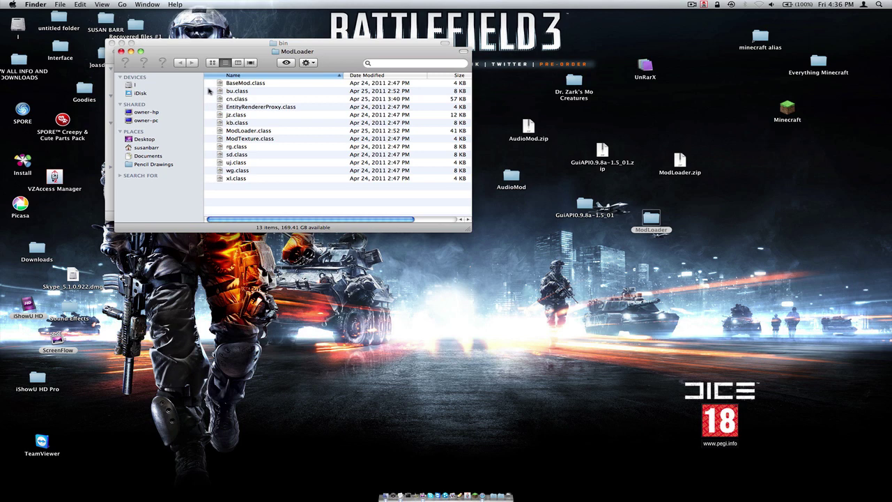
{"action": "left_click", "coordinate": [211, 84]}
{"action": "left_click_drag", "start_coordinate": [212, 89], "coordinate": [234, 214]}
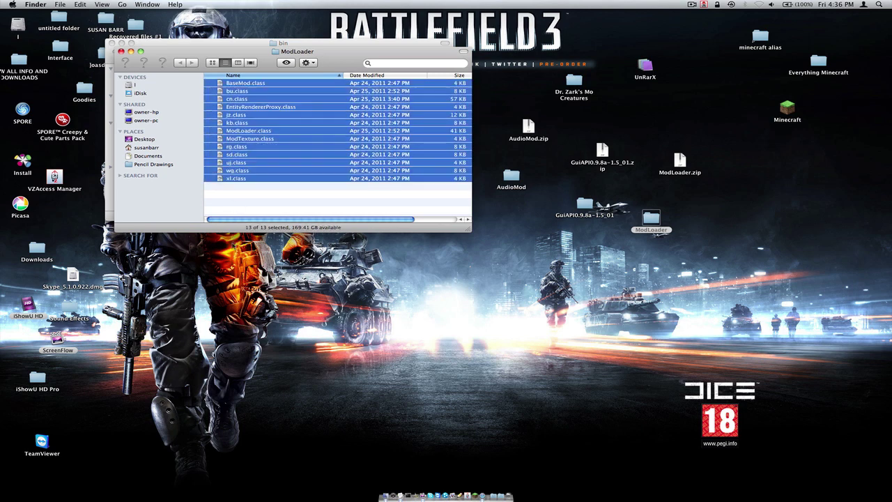
{"action": "right_click", "coordinate": [210, 179]}
{"action": "left_click", "coordinate": [244, 270]}
{"action": "left_click", "coordinate": [121, 52]}
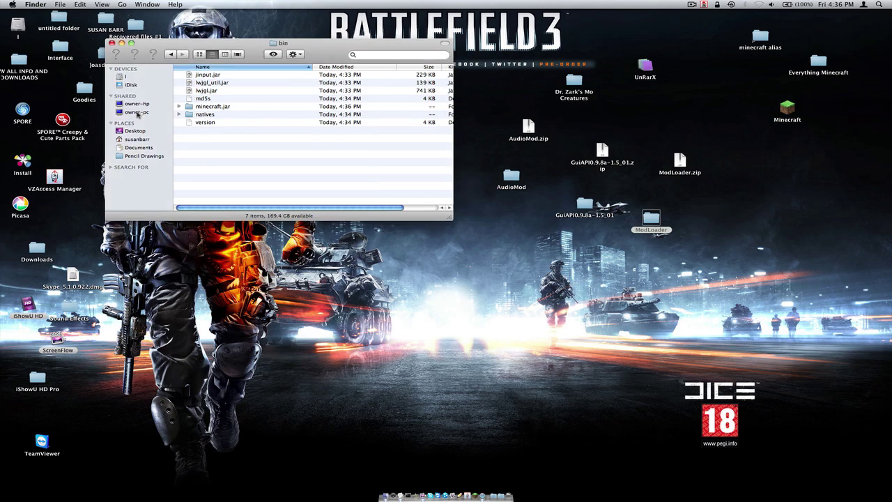
- Paste the copied ModLoader files into the minecraft.jar folder, replacing the existing files of the same name
{"action": "right_click", "coordinate": [203, 106]}
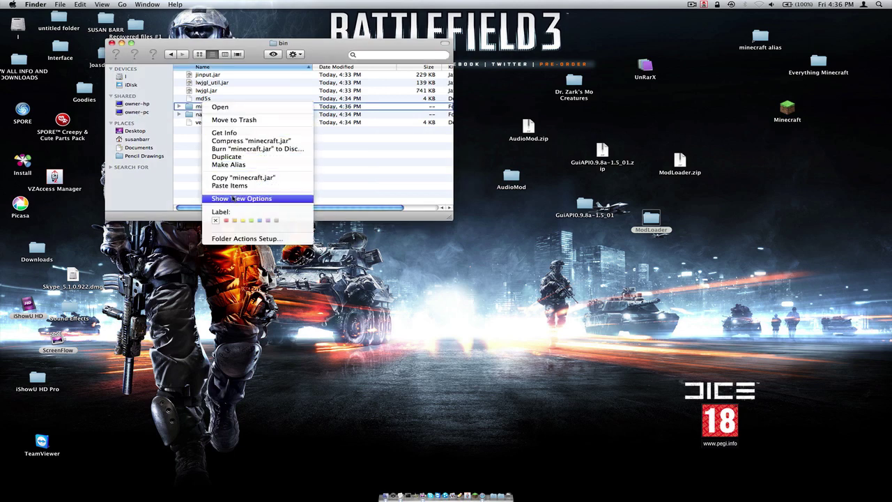
{"action": "left_click", "coordinate": [230, 186]}
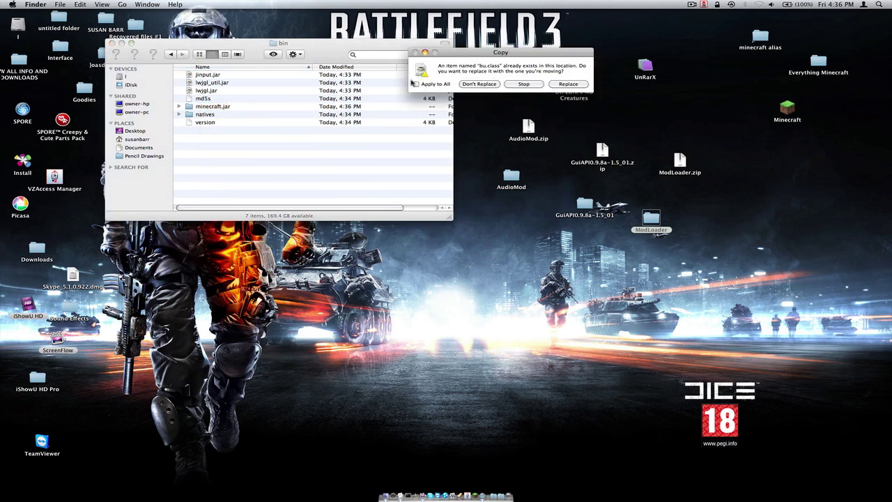
{"action": "left_click", "coordinate": [555, 83]}
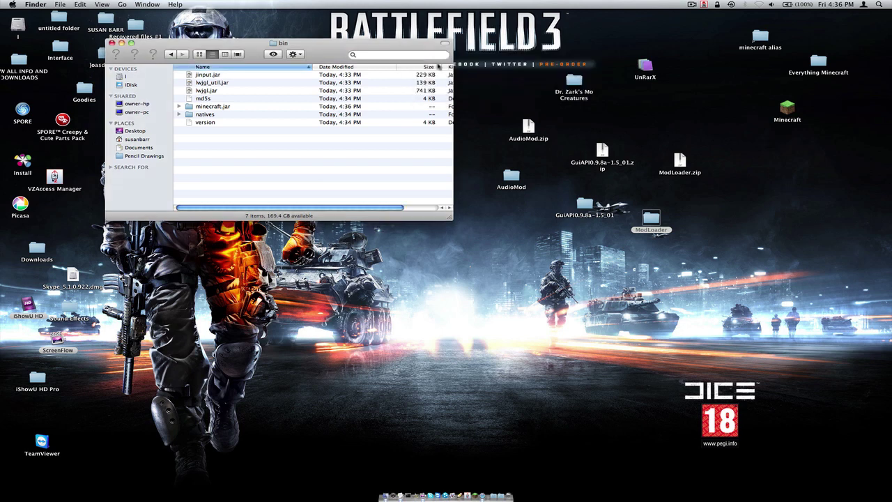
- Open the minecraft folder inside the Dr. Zark's Mo Creatures folder on the desktop
{"action": "left_click", "coordinate": [551, 200]}
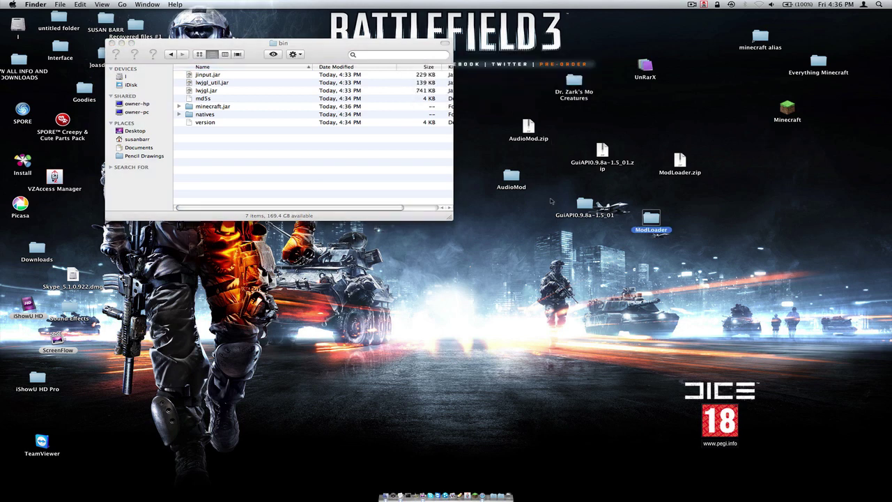
{"action": "left_click", "coordinate": [549, 179]}
{"action": "double_click", "coordinate": [574, 80]}
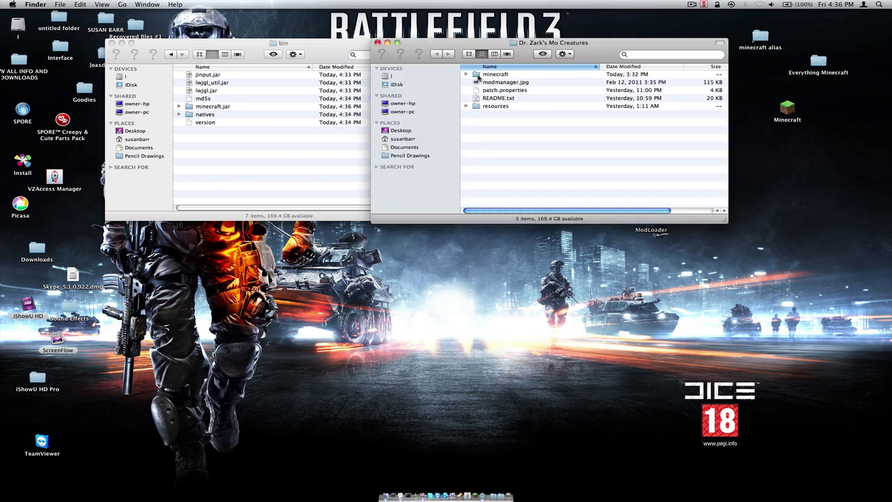
{"action": "double_click", "coordinate": [479, 78]}
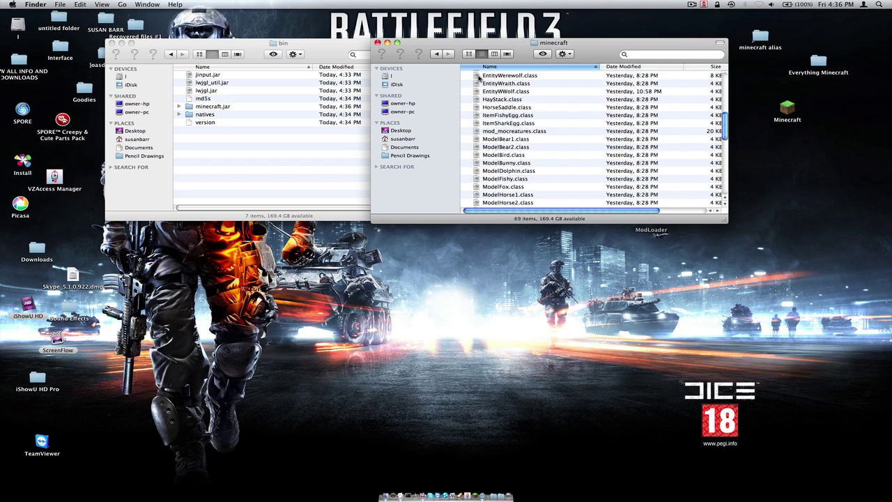
{"action": "left_click", "coordinate": [435, 54]}
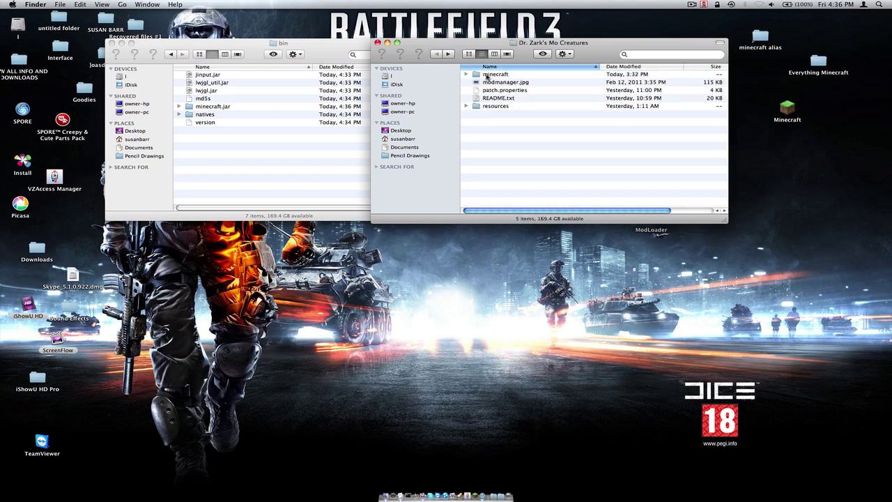
{"action": "double_click", "coordinate": [486, 77]}
- Look through the mod's class files and locate the zmob folder at the end of the list
{"action": "scroll", "coordinate": [465, 74], "scroll_direction": "down", "scroll_amount": 5}
{"action": "scroll", "coordinate": [464, 74], "scroll_direction": "up", "scroll_amount": 2}
{"action": "scroll", "coordinate": [464, 75], "scroll_direction": "down", "scroll_amount": 2}
{"action": "scroll", "coordinate": [460, 82], "scroll_direction": "down", "scroll_amount": 3}
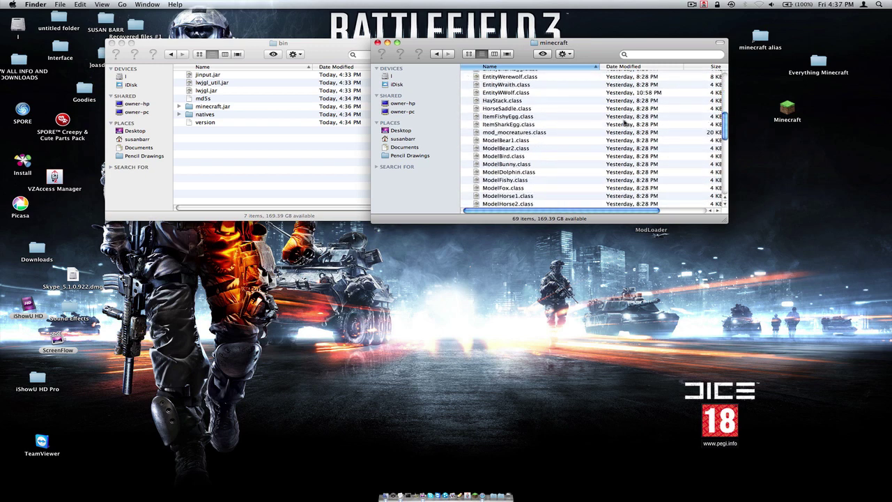
{"action": "scroll", "coordinate": [725, 126], "scroll_direction": "down", "scroll_amount": 5}
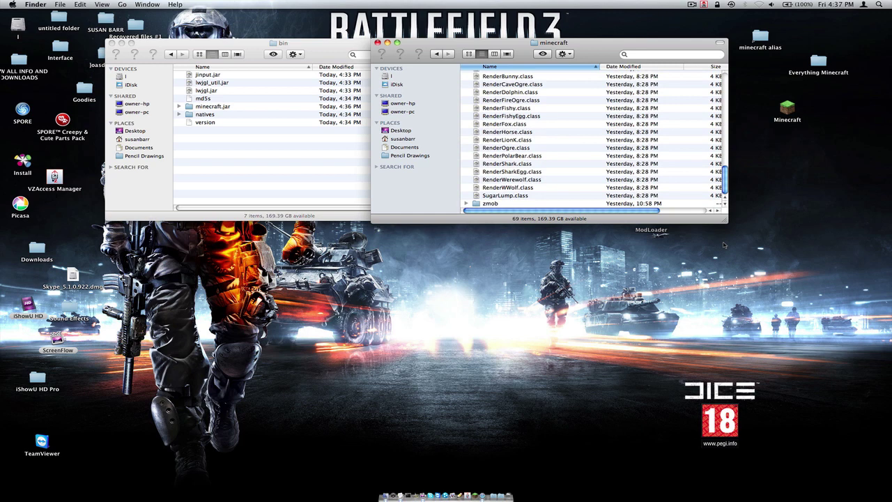
{"action": "scroll", "coordinate": [536, 156], "scroll_direction": "up", "scroll_amount": 15}
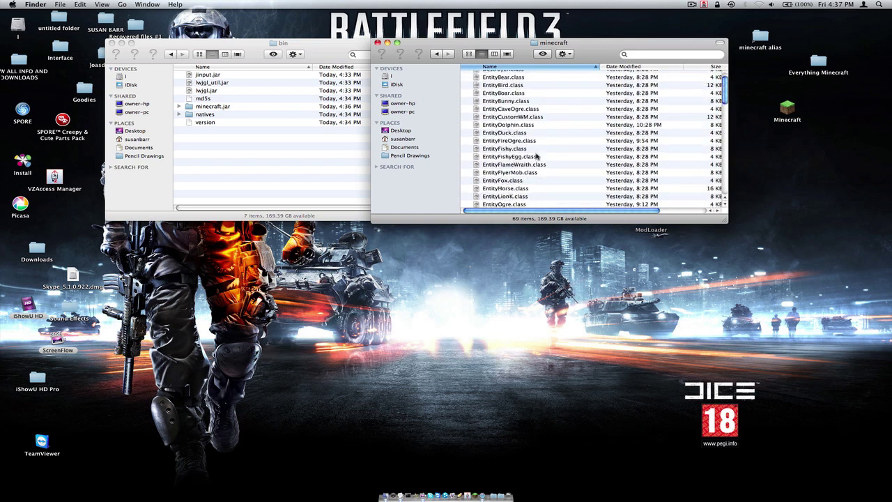
{"action": "scroll", "coordinate": [482, 147], "scroll_direction": "down", "scroll_amount": 10}
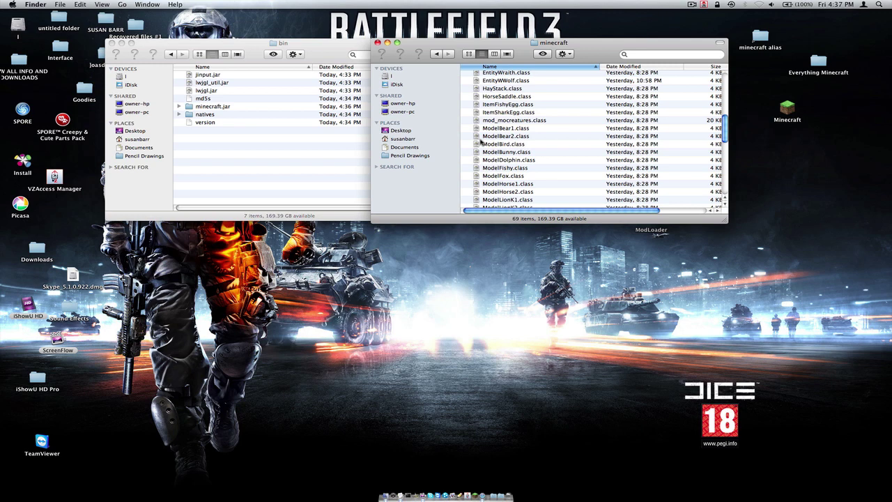
{"action": "scroll", "coordinate": [481, 142], "scroll_direction": "down", "scroll_amount": 5}
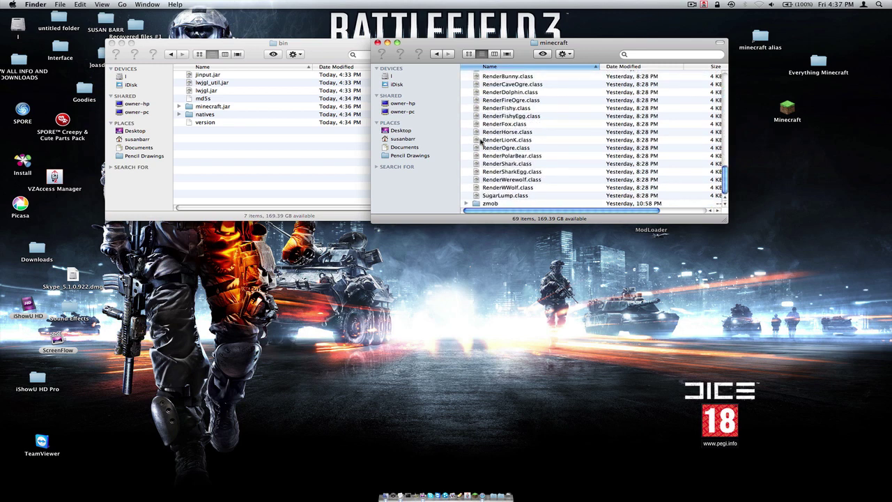
{"action": "left_click", "coordinate": [485, 203]}
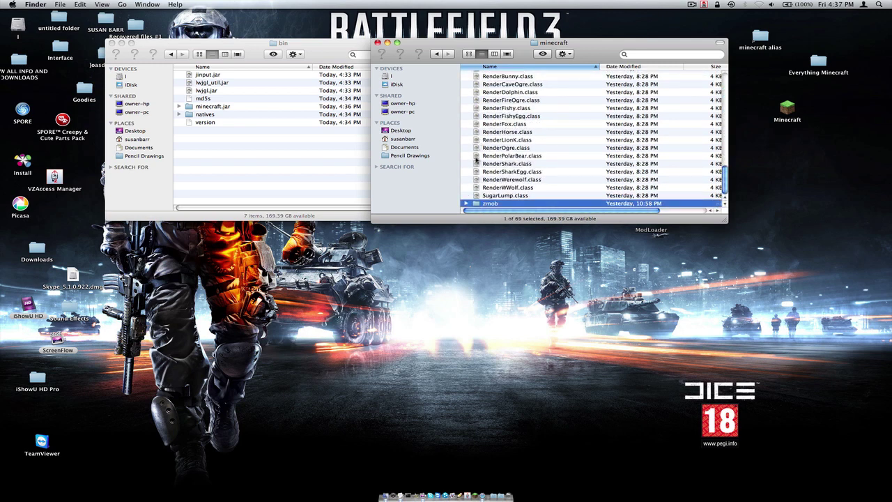
{"action": "scroll", "coordinate": [477, 164], "scroll_direction": "up", "scroll_amount": 15}
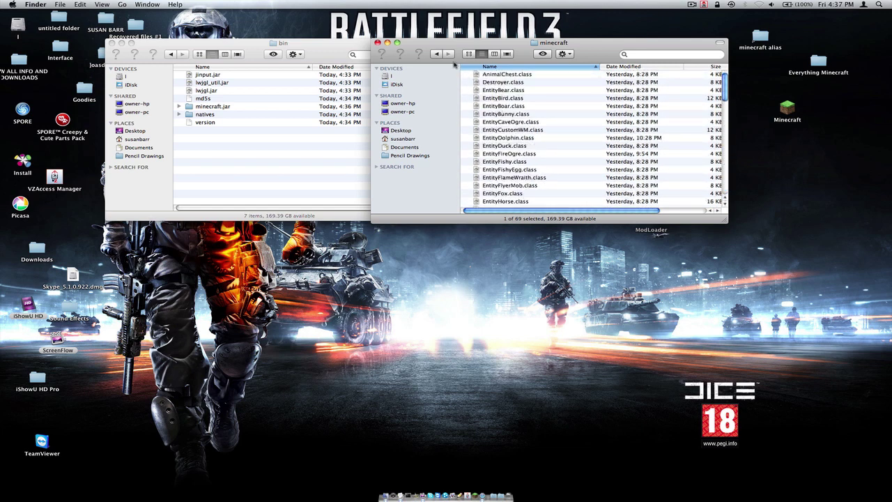
- Copy every class file in the mod's minecraft folder, leaving out zmob, and paste them into the minecraft.jar folder
{"action": "left_click_drag", "start_coordinate": [468, 75], "coordinate": [483, 196]}
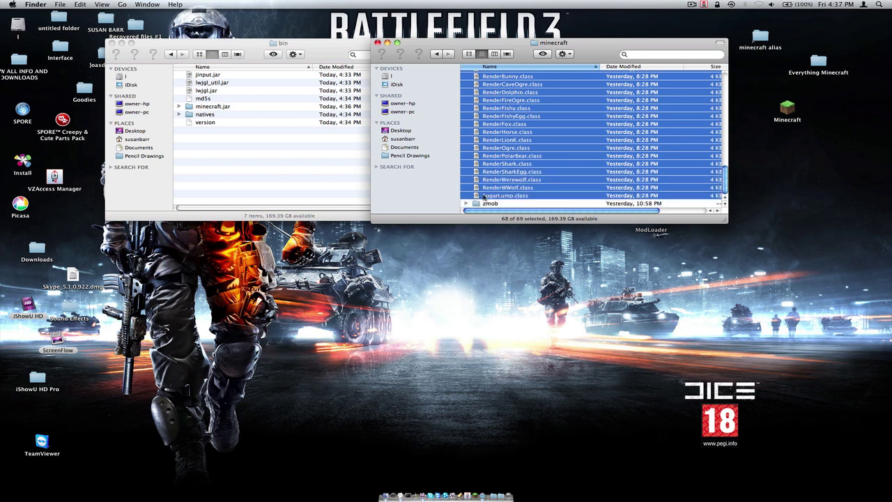
{"action": "right_click", "coordinate": [466, 198]}
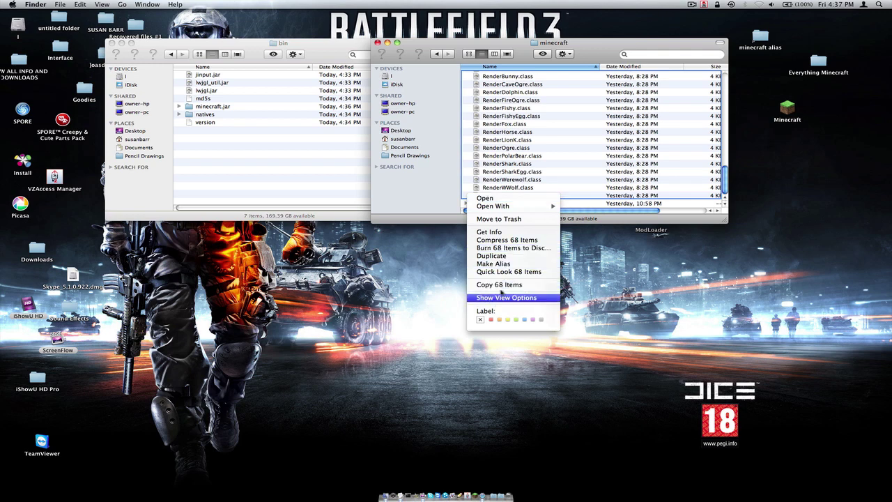
{"action": "left_click", "coordinate": [500, 285]}
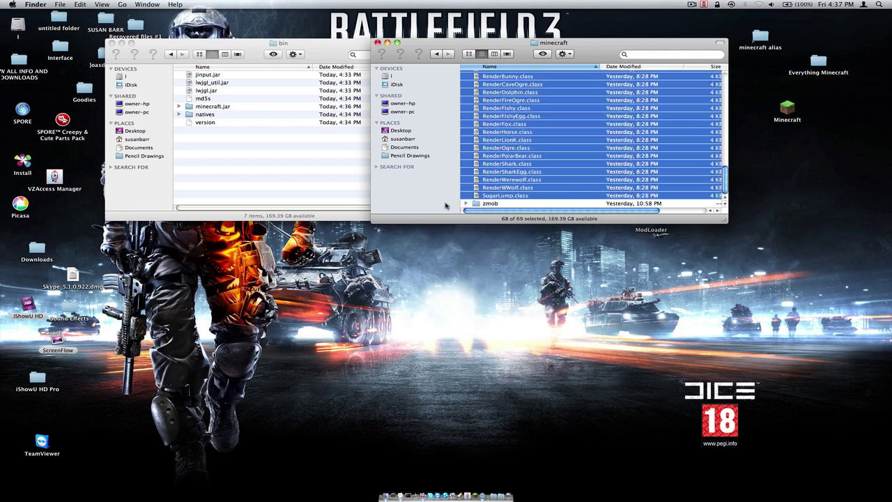
{"action": "right_click", "coordinate": [204, 107]}
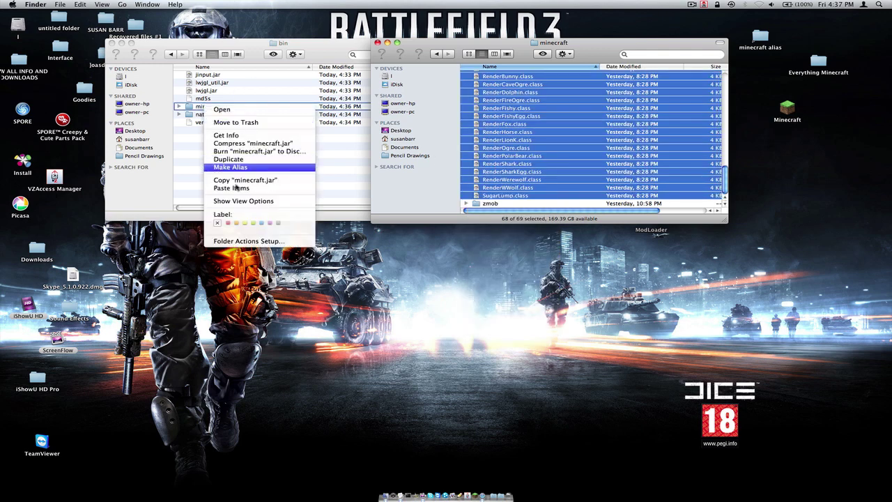
{"action": "left_click", "coordinate": [232, 188]}
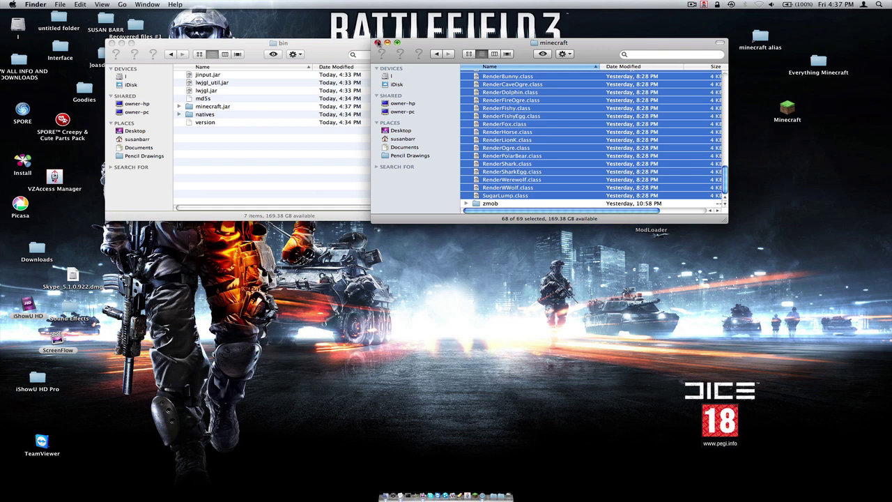
{"action": "left_click", "coordinate": [318, 46]}
{"action": "left_click_drag", "start_coordinate": [316, 48], "coordinate": [314, 47]}
{"action": "left_click", "coordinate": [475, 42]}
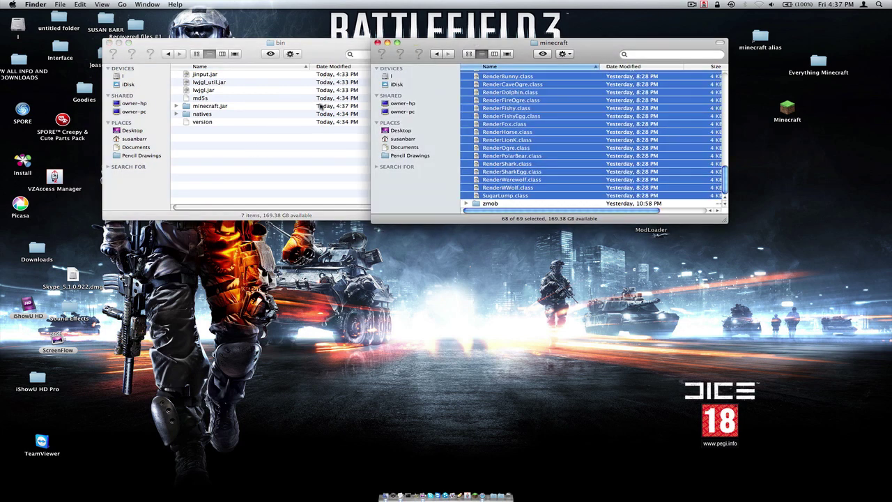
- Open the zmob folder and copy all its contents, including the old ogre textures folder
{"action": "double_click", "coordinate": [486, 202]}
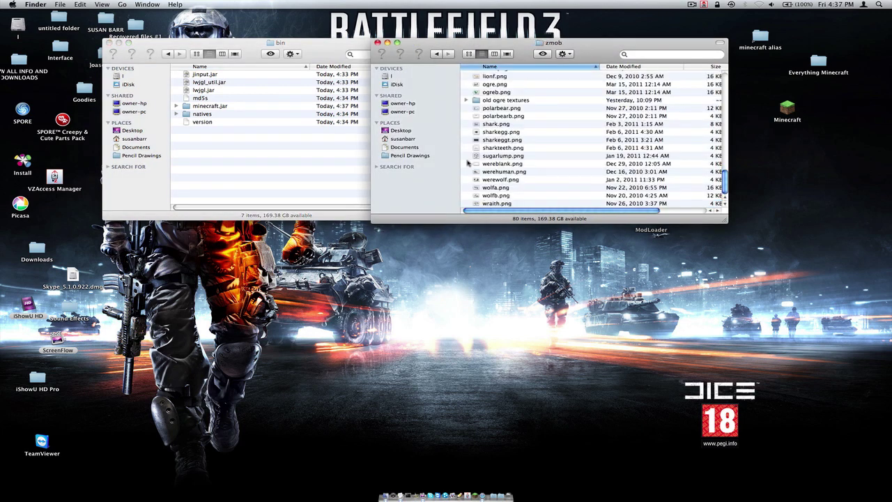
{"action": "scroll", "coordinate": [482, 96], "scroll_direction": "up", "scroll_amount": 10}
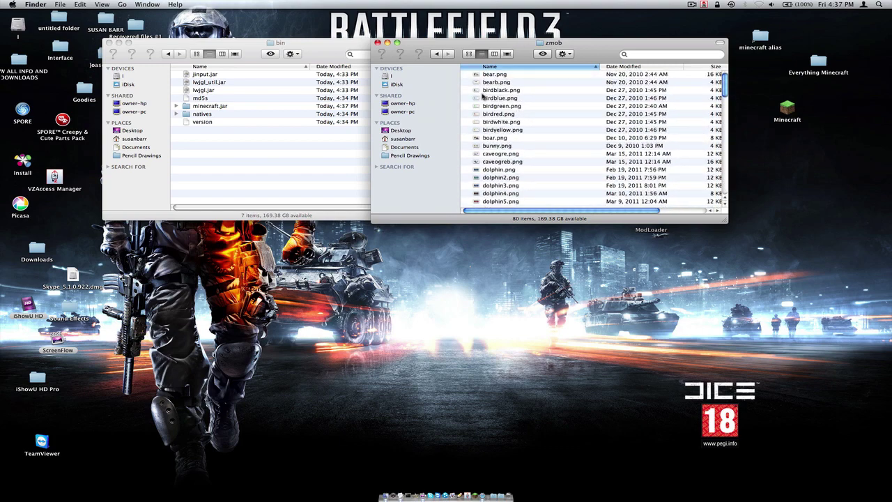
{"action": "left_click_drag", "start_coordinate": [465, 74], "coordinate": [515, 377]}
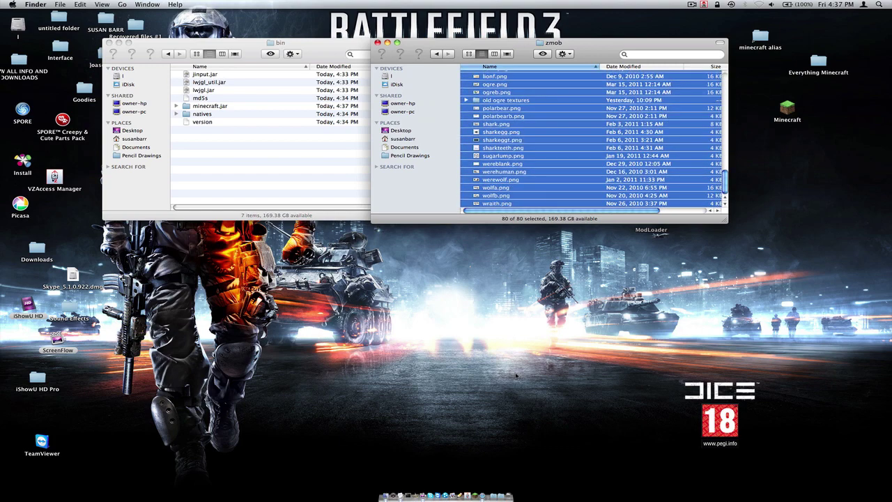
{"action": "right_click", "coordinate": [465, 204]}
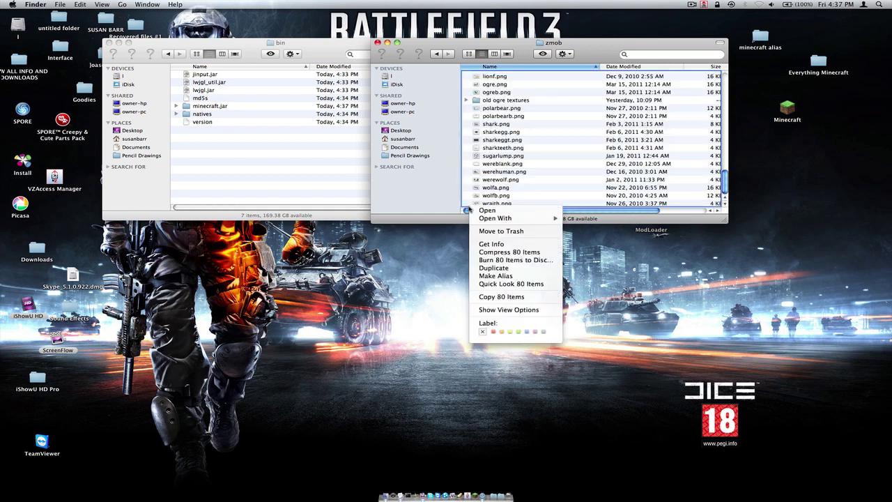
{"action": "left_click", "coordinate": [501, 297]}
{"action": "scroll", "coordinate": [501, 141], "scroll_direction": "up", "scroll_amount": 15}
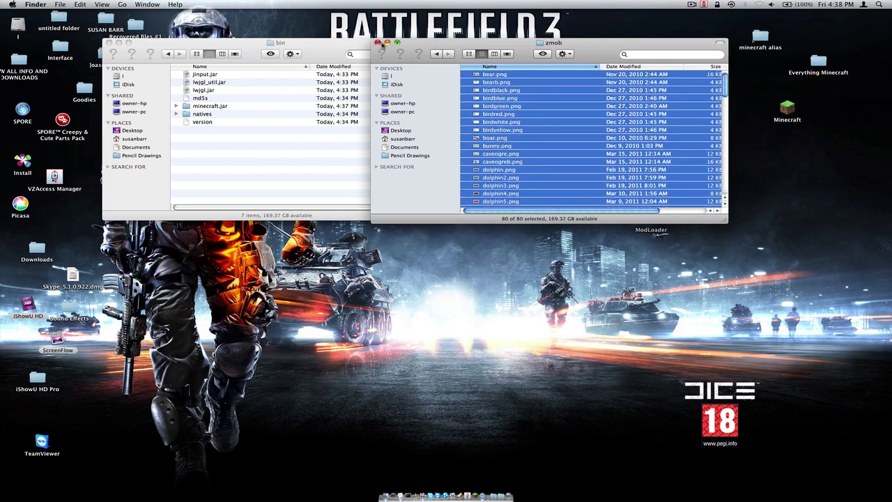
- Open the minecraft.jar folder and paste the copied zmob items into its mob folder
{"action": "left_click", "coordinate": [234, 46]}
{"action": "double_click", "coordinate": [206, 105]}
{"action": "scroll", "coordinate": [202, 107], "scroll_direction": "down", "scroll_amount": 15}
{"action": "scroll", "coordinate": [202, 108], "scroll_direction": "up", "scroll_amount": 4}
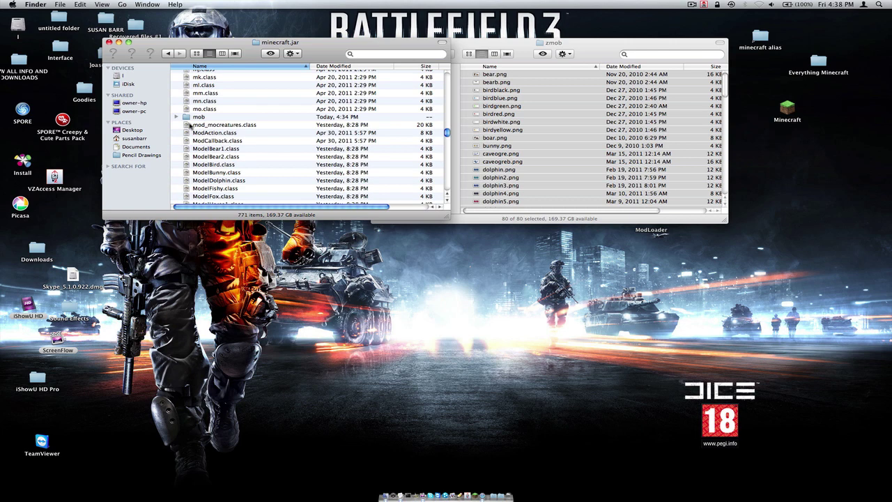
{"action": "left_click", "coordinate": [190, 117]}
{"action": "double_click", "coordinate": [190, 117]}
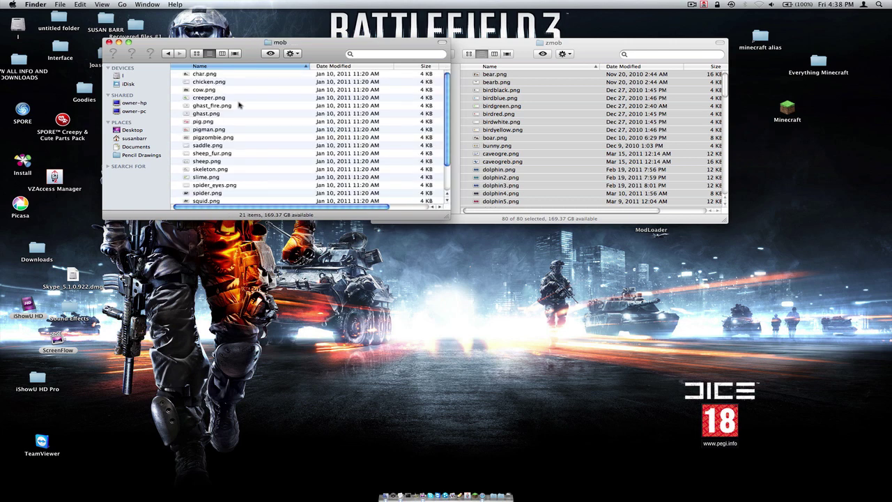
{"action": "left_click", "coordinate": [169, 53]}
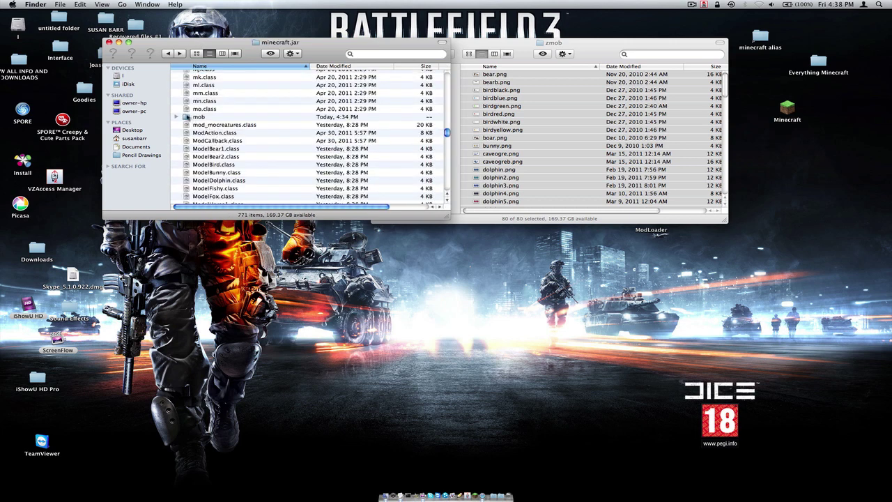
{"action": "right_click", "coordinate": [188, 117]}
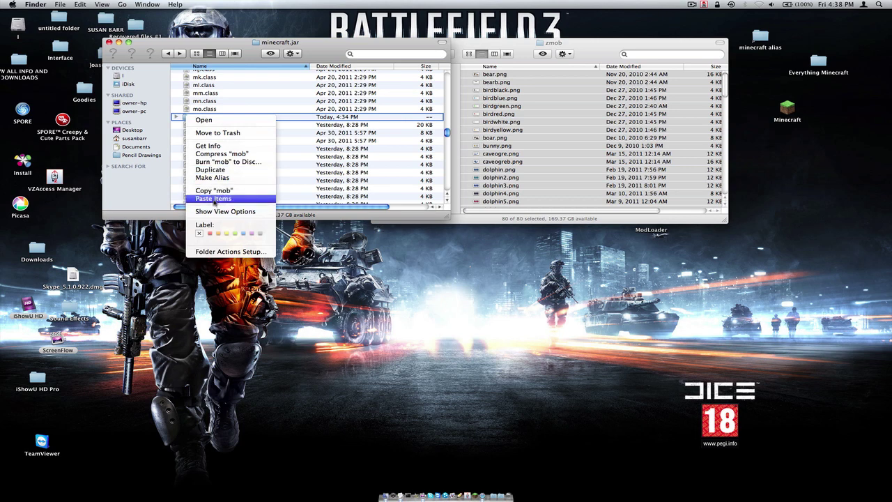
{"action": "left_click", "coordinate": [214, 199]}
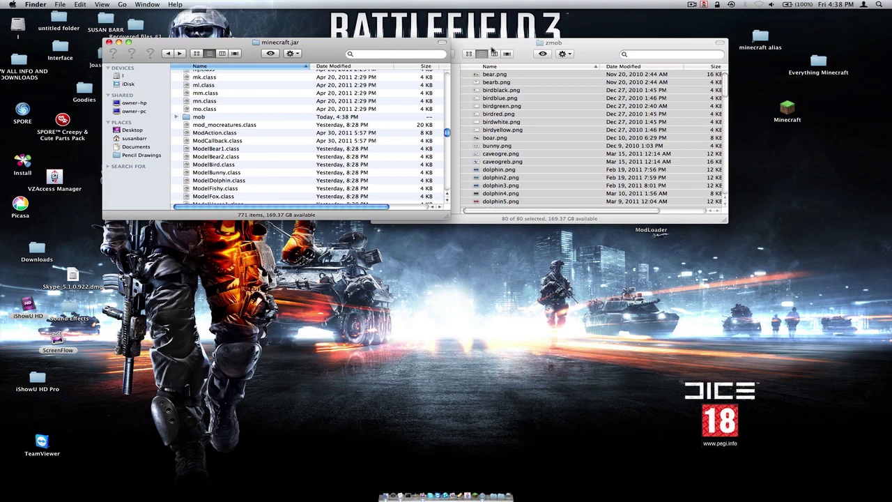
- Close the zmob window, reopen the Dr. Zark's Mo Creatures folder, and return the minecraft.jar window to the bin folder
{"action": "left_click_drag", "start_coordinate": [491, 48], "coordinate": [521, 50]}
{"action": "left_click", "coordinate": [408, 46]}
{"action": "double_click", "coordinate": [574, 85]}
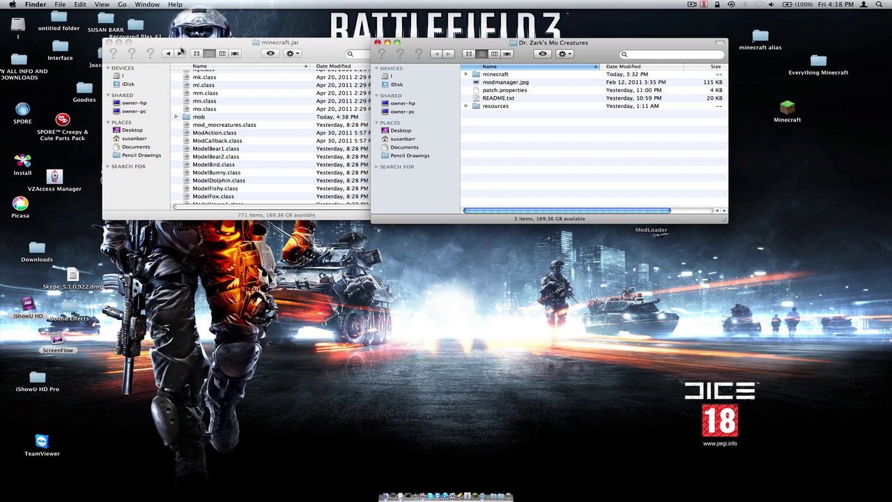
{"action": "left_click", "coordinate": [167, 54]}
{"action": "left_click", "coordinate": [167, 54]}
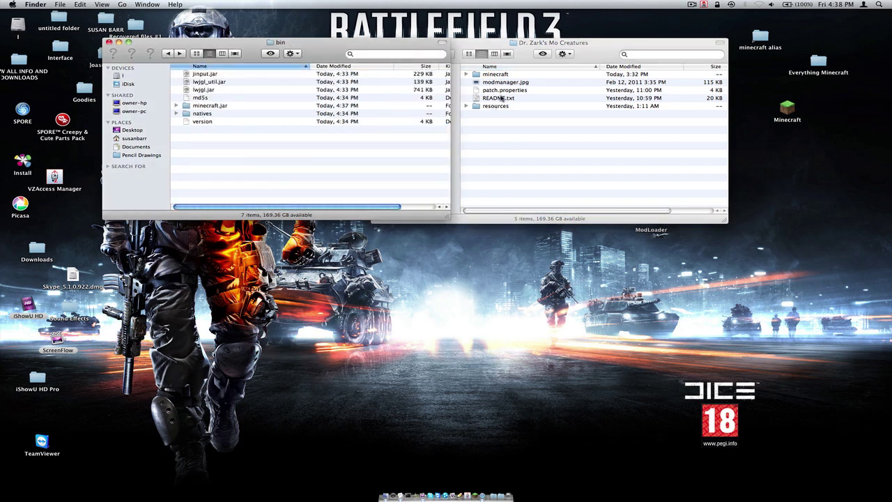
- Copy all the sound files from the mod's resources/mod/sound folder in Dr. Zark's Mo Creatures
{"action": "left_click_drag", "start_coordinate": [481, 44], "coordinate": [571, 49]}
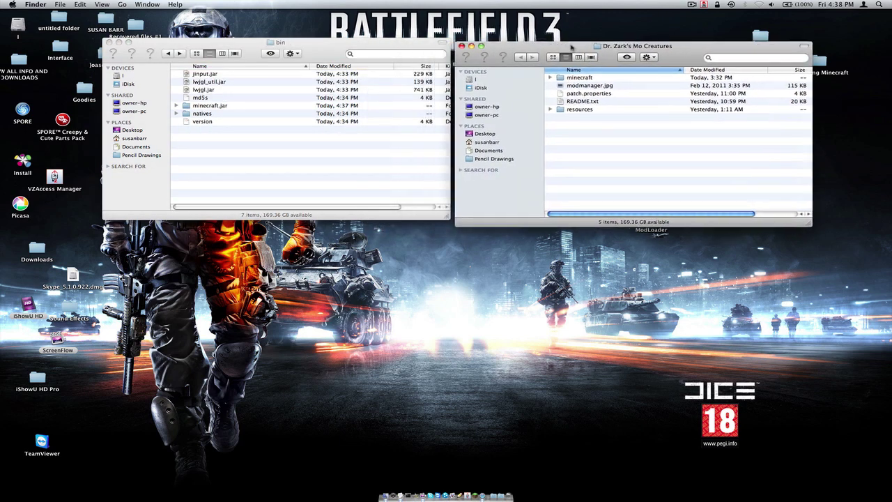
{"action": "double_click", "coordinate": [584, 109]}
{"action": "left_click", "coordinate": [570, 78]}
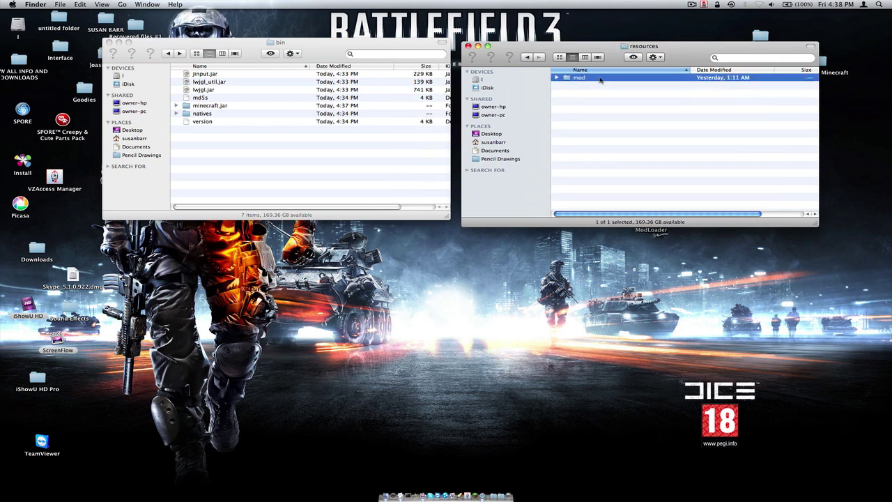
{"action": "double_click", "coordinate": [599, 78]}
{"action": "double_click", "coordinate": [589, 78]}
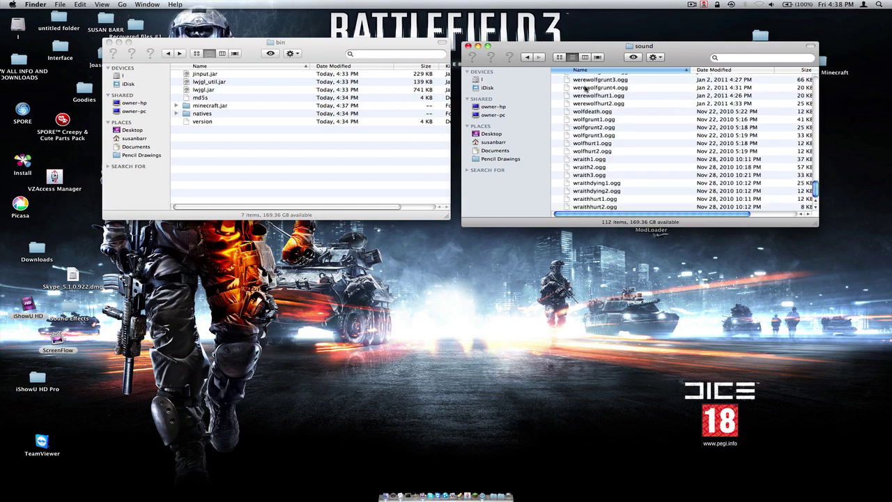
{"action": "scroll", "coordinate": [586, 89], "scroll_direction": "up", "scroll_amount": 20}
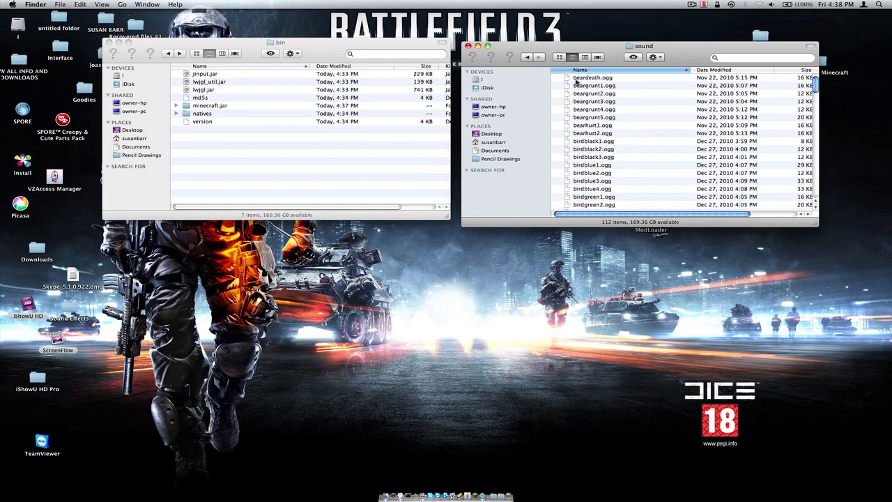
{"action": "left_click_drag", "start_coordinate": [558, 81], "coordinate": [638, 363]}
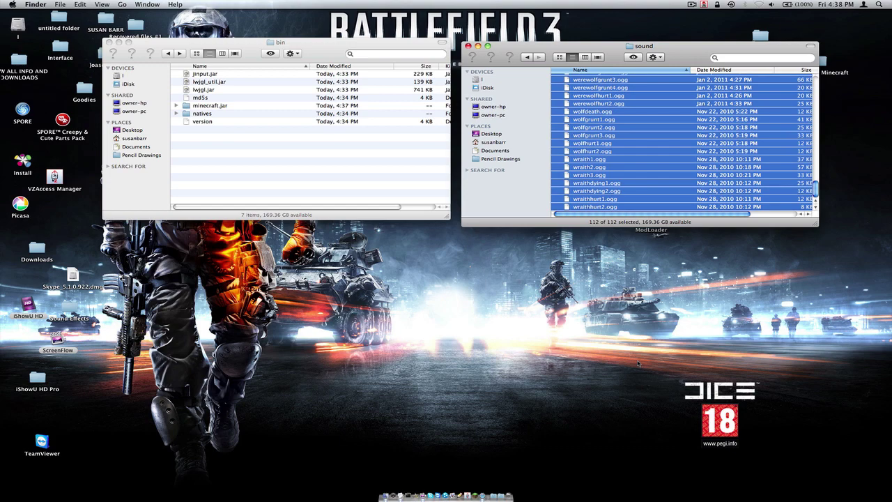
{"action": "right_click", "coordinate": [556, 211]}
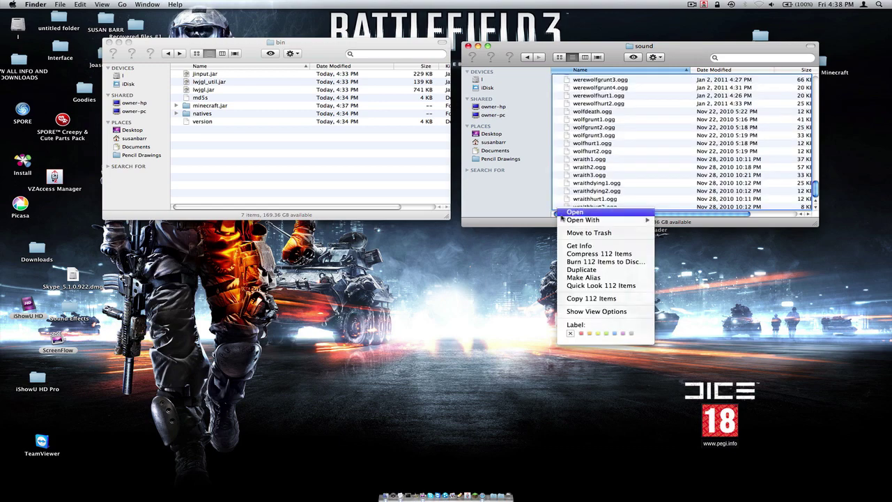
{"action": "left_click", "coordinate": [588, 297]}
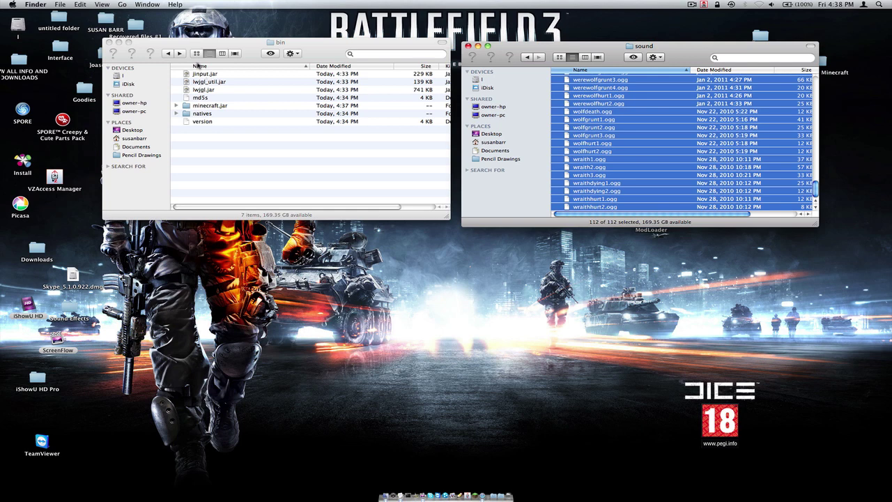
- Paste the copied sound files into the sound folder inside Minecraft's resources folder and close both folder windows
{"action": "left_click", "coordinate": [166, 54]}
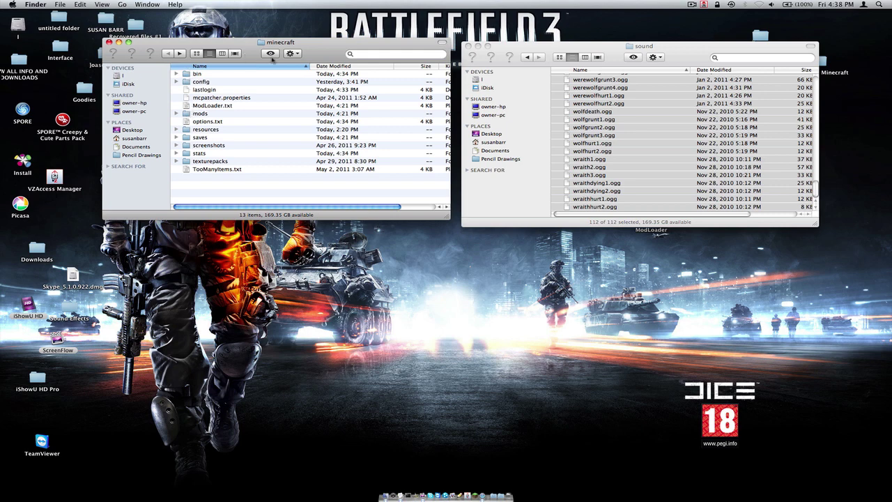
{"action": "double_click", "coordinate": [197, 129]}
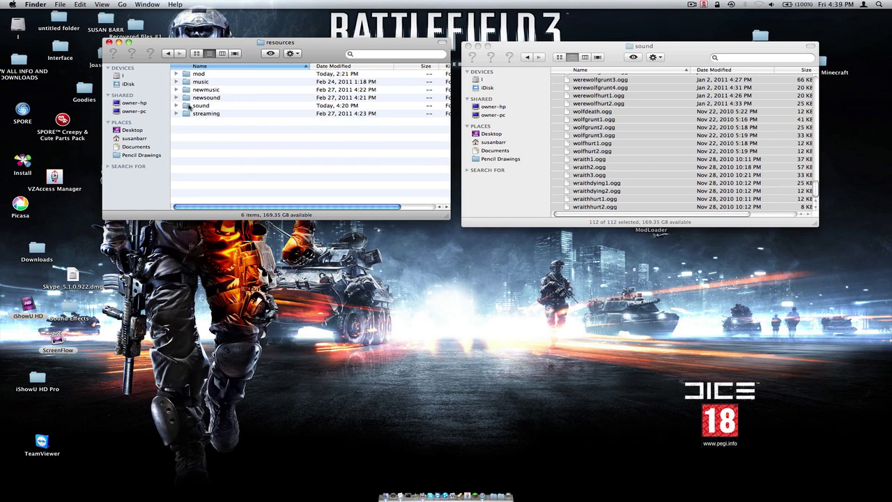
{"action": "double_click", "coordinate": [189, 106]}
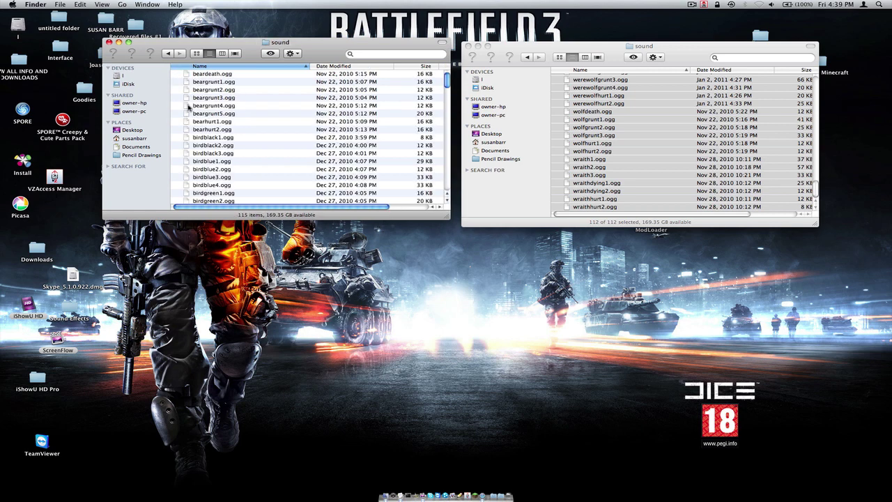
{"action": "left_click", "coordinate": [167, 54]}
{"action": "right_click", "coordinate": [190, 105]}
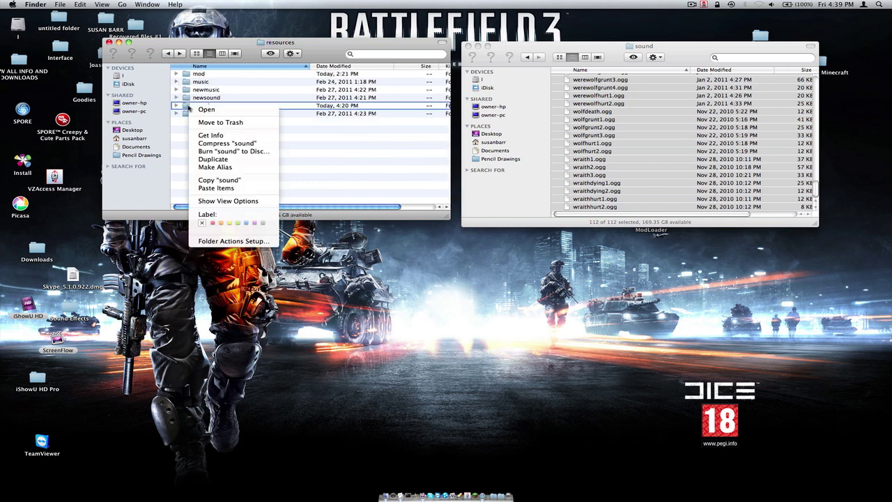
{"action": "left_click", "coordinate": [220, 189]}
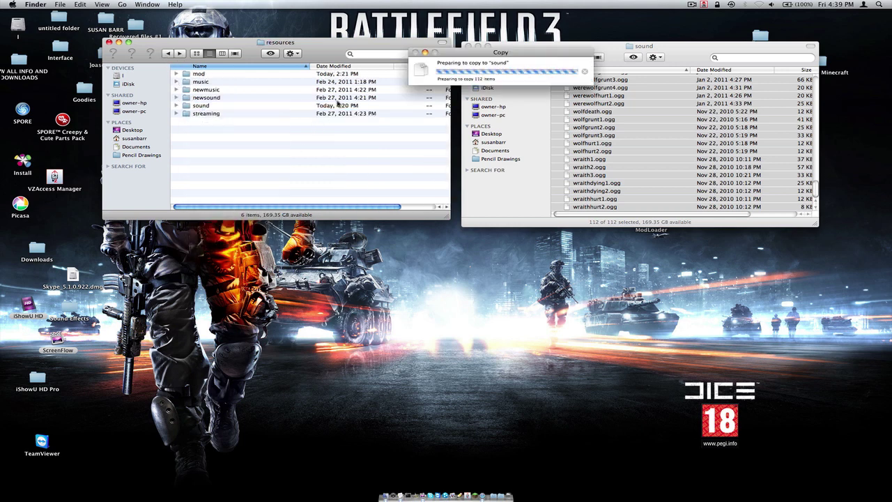
{"action": "left_click", "coordinate": [419, 89]}
{"action": "left_click", "coordinate": [562, 88]}
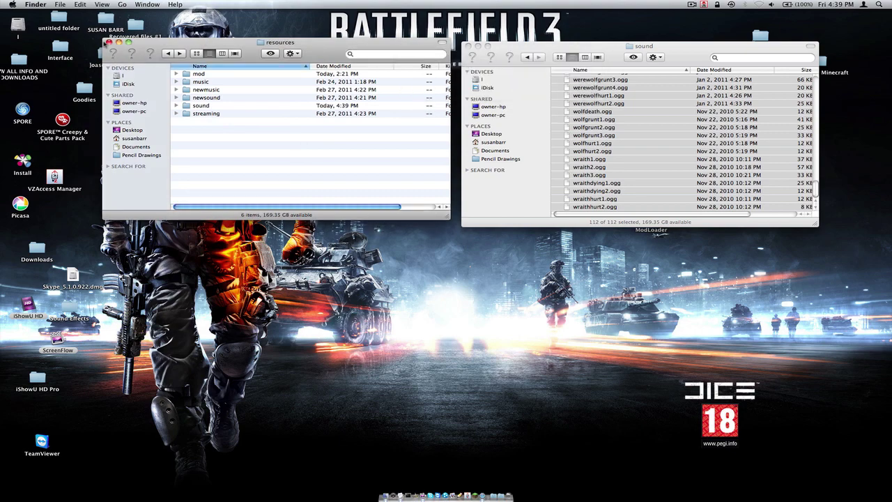
{"action": "left_click", "coordinate": [108, 42]}
{"action": "left_click", "coordinate": [467, 46]}
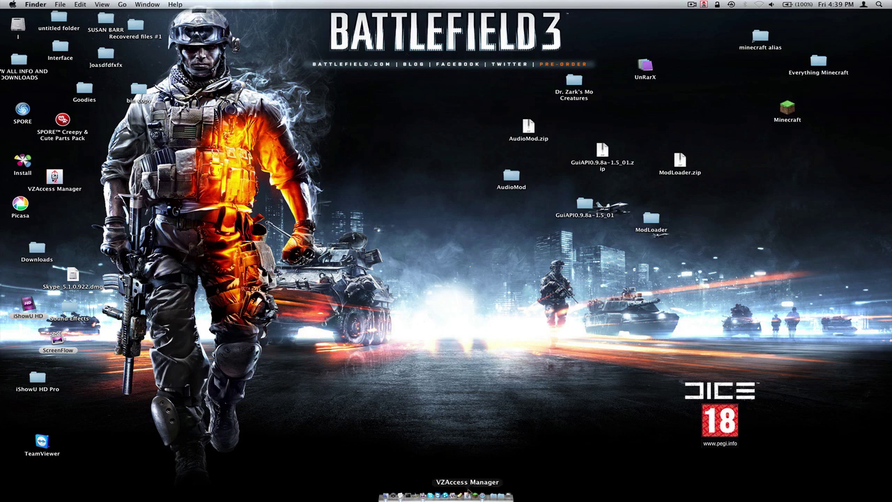
- Launch Minecraft, log in through the launcher, and enlarge the game window to fill the screen
{"action": "left_click", "coordinate": [471, 486]}
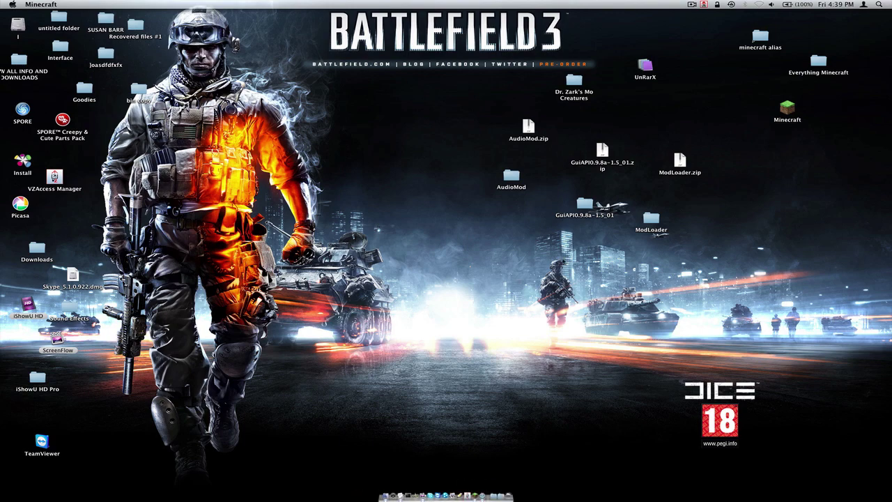
{"action": "left_click", "coordinate": [597, 337]}
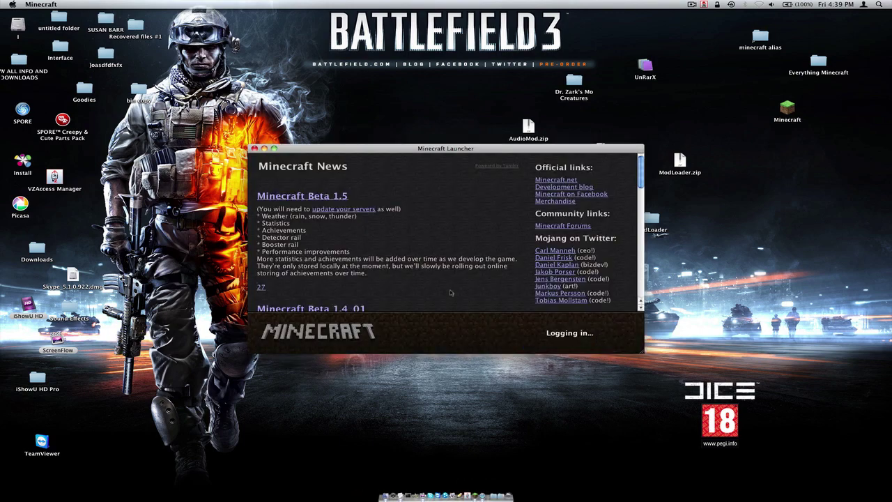
{"action": "left_click", "coordinate": [274, 148]}
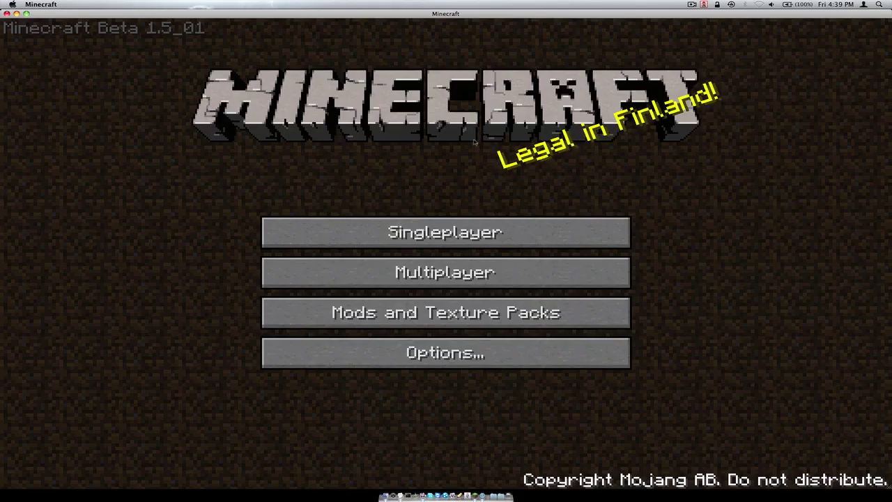
- Delete the singleplayer world "New World" from the world list
{"action": "left_click", "coordinate": [359, 232]}
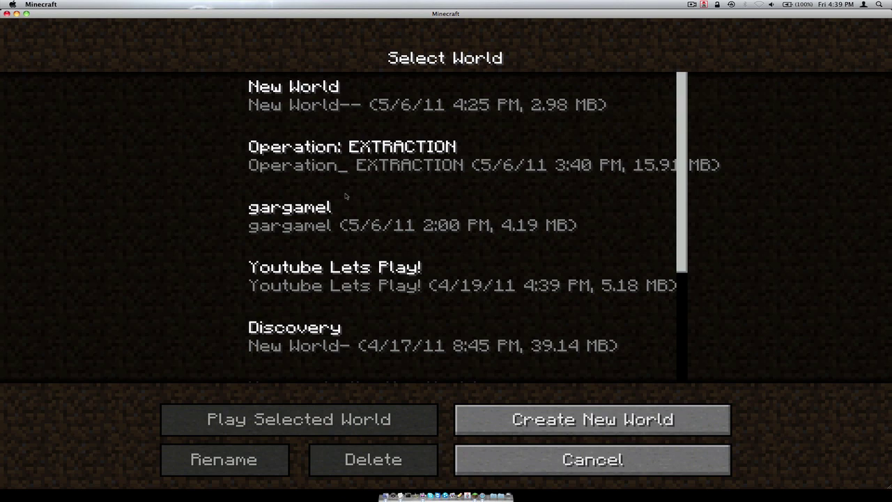
{"action": "left_click", "coordinate": [322, 97]}
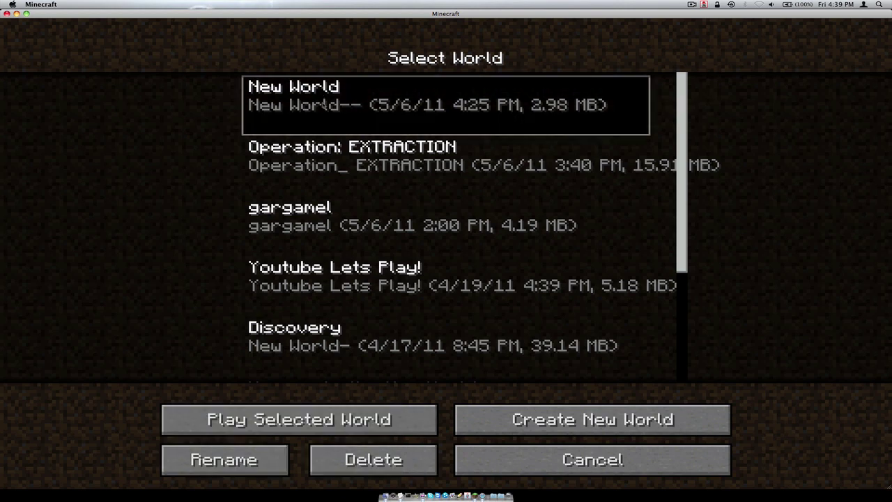
{"action": "left_click", "coordinate": [408, 467]}
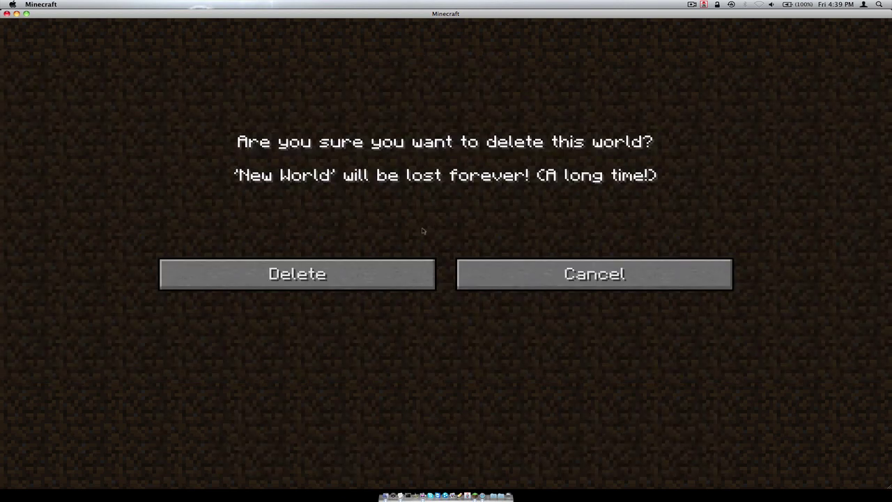
{"action": "left_click", "coordinate": [360, 271]}
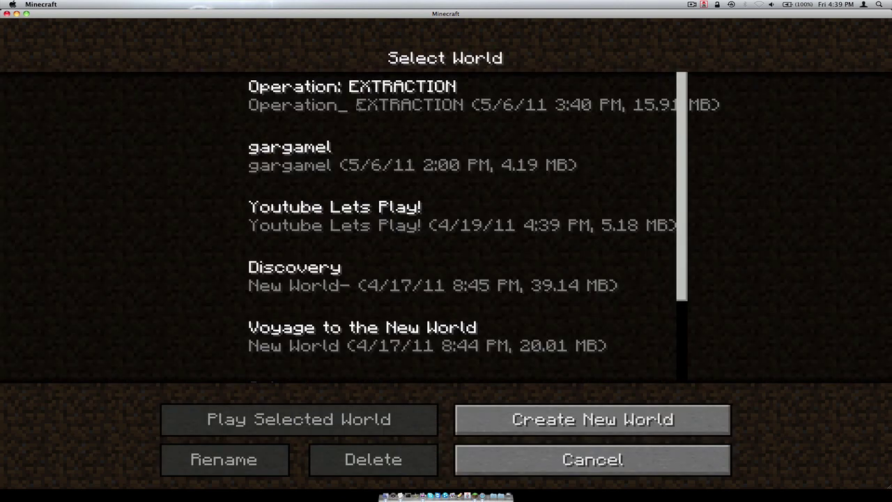
- Create a singleplayer world named with the player's username followed by "is BOSS", leaving the seed blank
{"action": "left_click", "coordinate": [470, 409]}
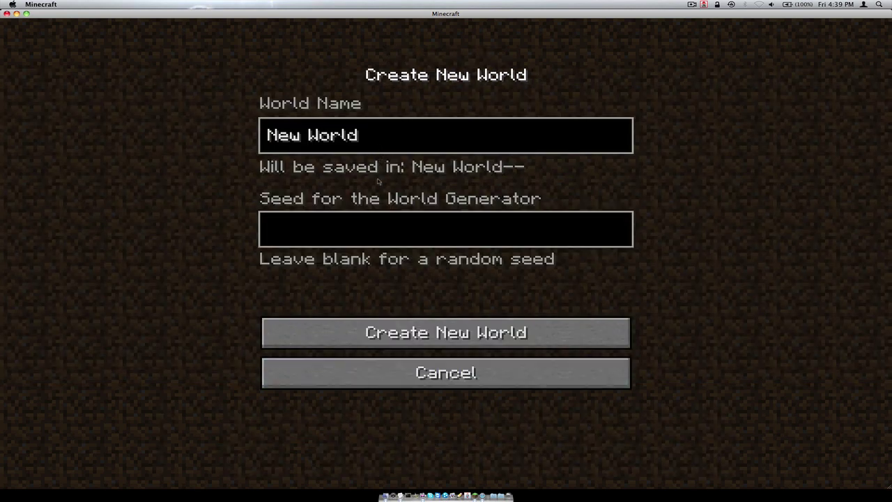
{"action": "key", "text": "BackSpace"}
{"action": "key", "text": "BackSpace"}
{"action": "key", "text": "BackSpace"}
{"action": "key", "text": "BackSpace"}
{"action": "key", "text": "BackSpace"}
{"action": "key", "text": "BackSpace"}
{"action": "key", "text": "BackSpace"}
{"action": "key", "text": "BackSpace"}
{"action": "key", "text": "BackSpace"}
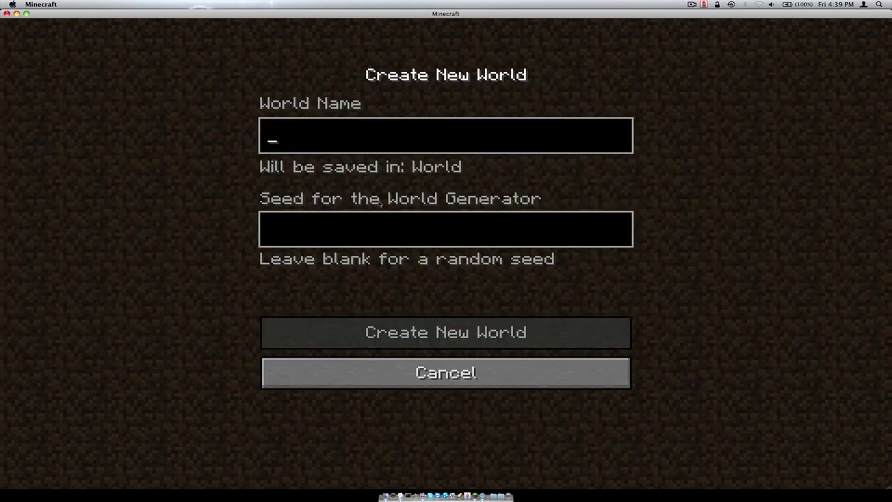
{"action": "type", "text": "Jared"}
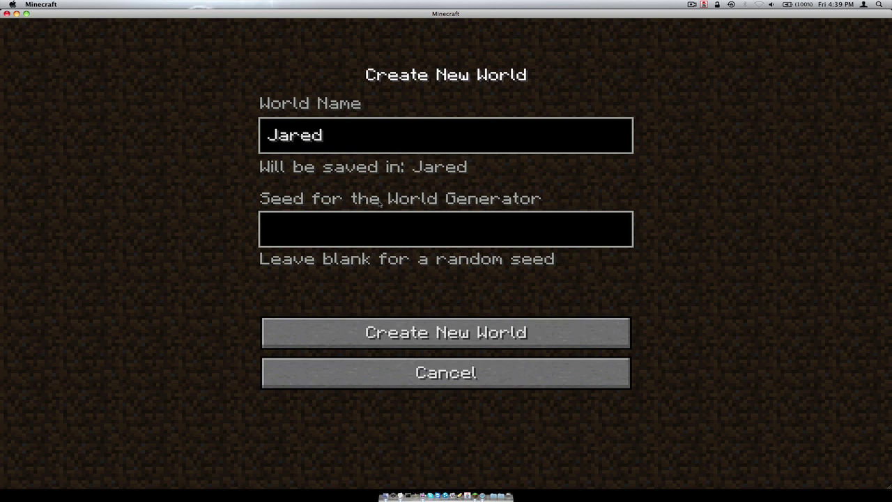
{"action": "type", "text": "therocker is BOSSS"}
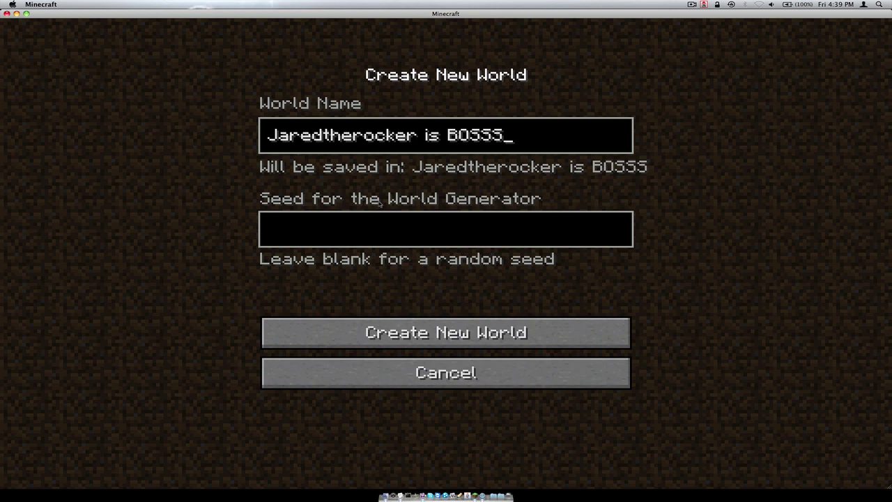
{"action": "key", "text": "BackSpace"}
{"action": "left_click", "coordinate": [391, 332]}
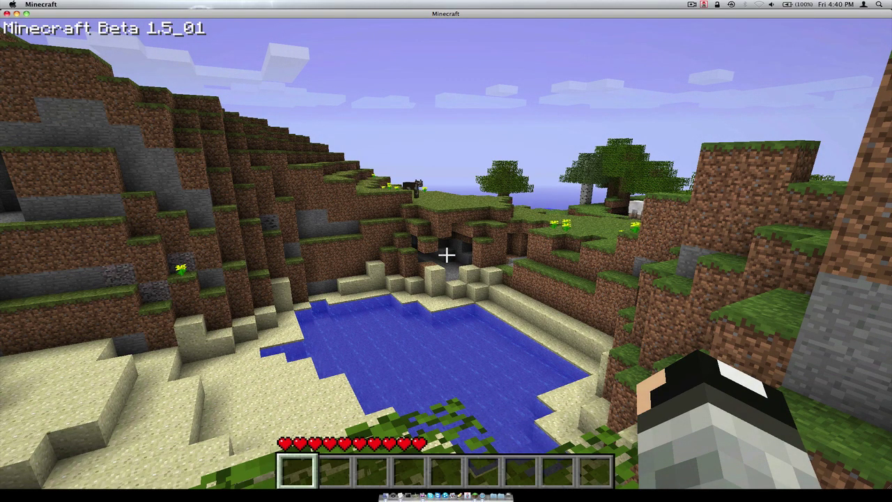
{"action": "key", "text": "Escape"}
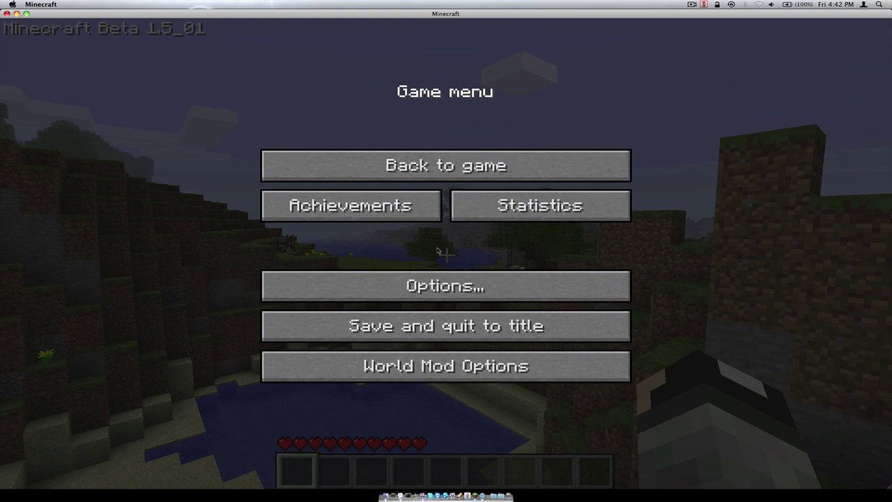
{"action": "key", "text": "Escape"}
{"action": "mouse_move", "coordinate": [446, 255]}
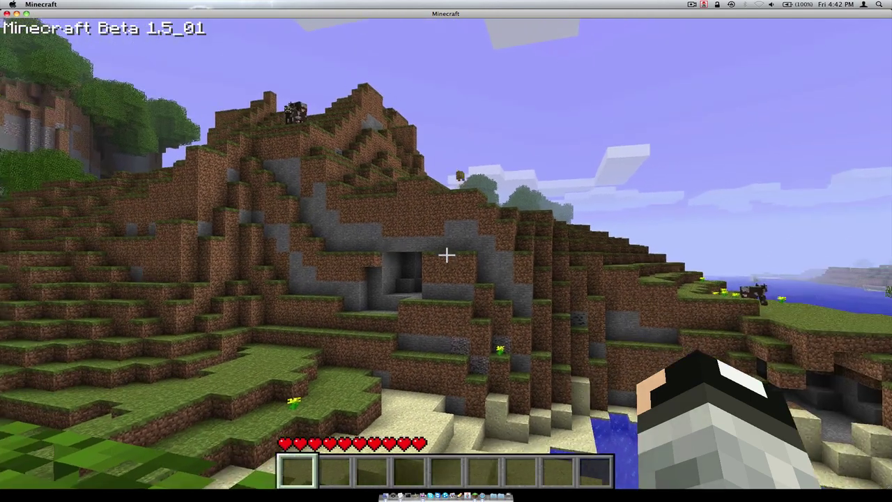
{"action": "key", "text": "Escape"}
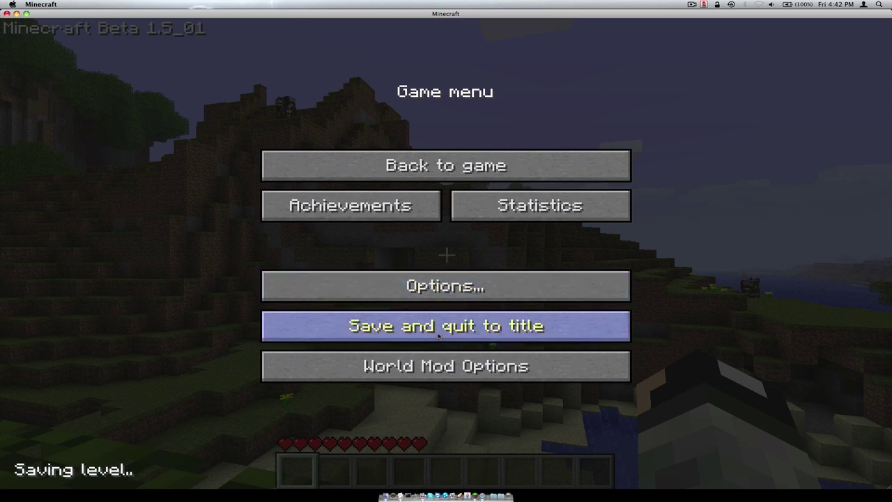
{"action": "key", "text": "Escape"}
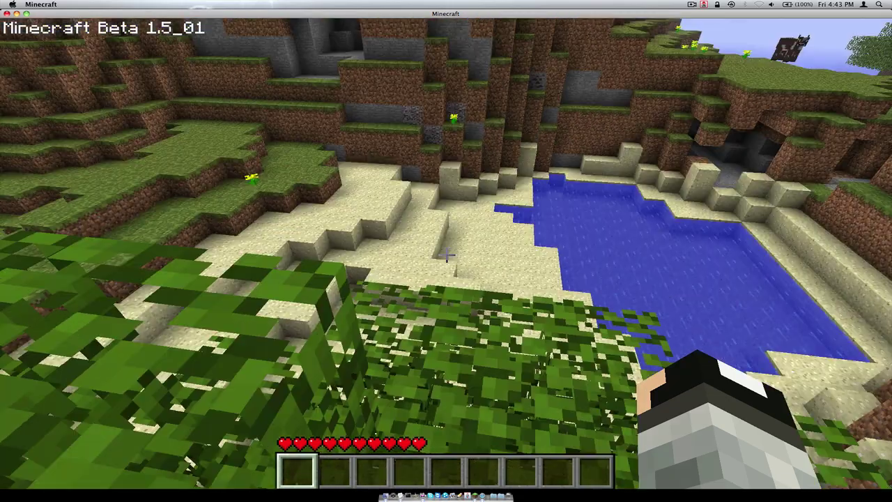
- Come down from the treetop, cross the pond and sand, and collect the yellow flower on the grassy ledge
{"action": "key", "text": "w"}
{"action": "key", "text": "w"}
{"action": "key", "text": "space"}
{"action": "key", "text": "space"}
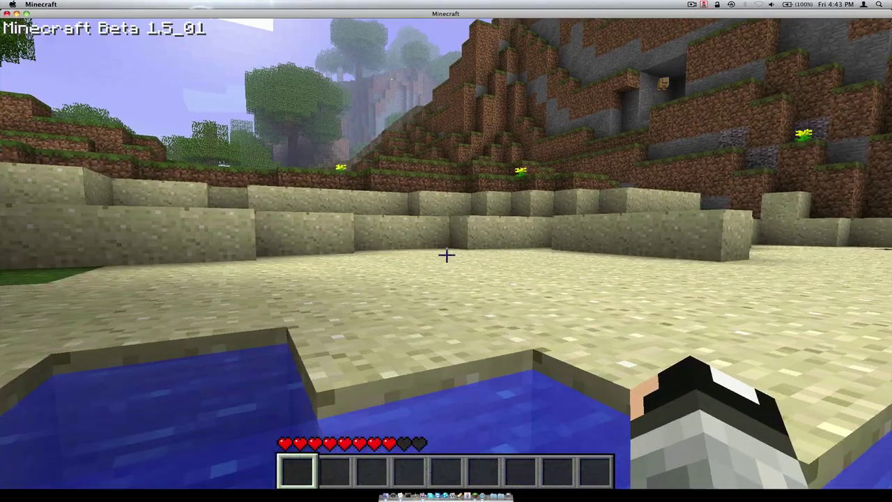
{"action": "key", "text": "w"}
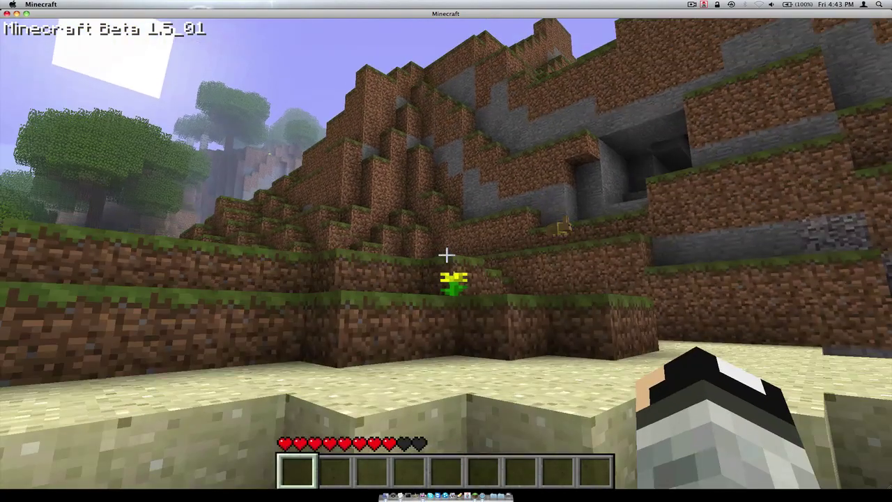
{"action": "key", "text": "w"}
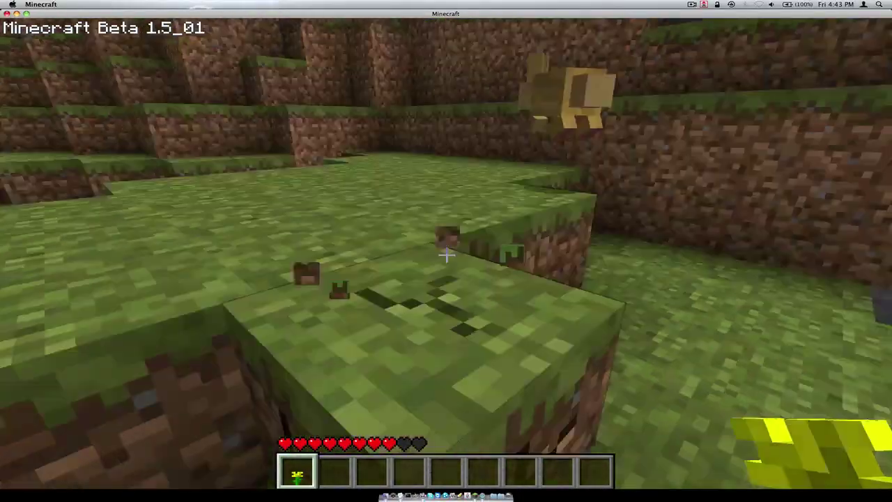
- Follow the small golden creature along the grassy dirt terraces to inspect it up close
{"action": "left_click", "coordinate": [447, 255]}
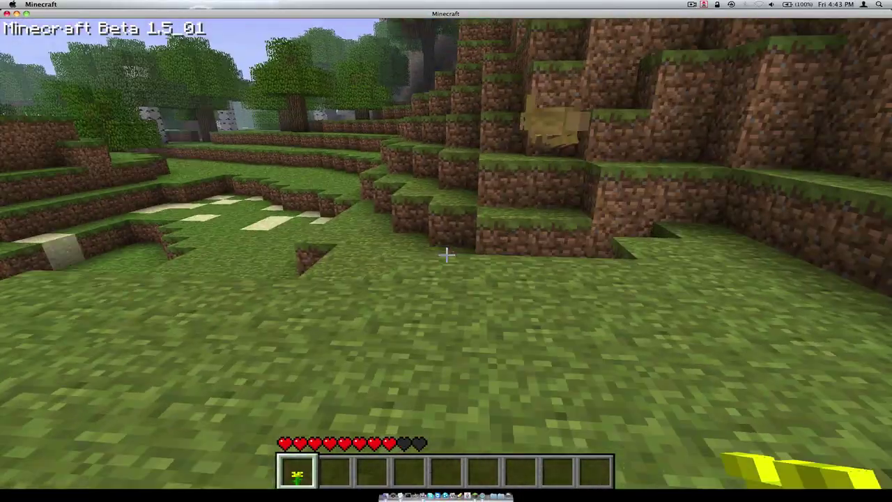
{"action": "key", "text": "w"}
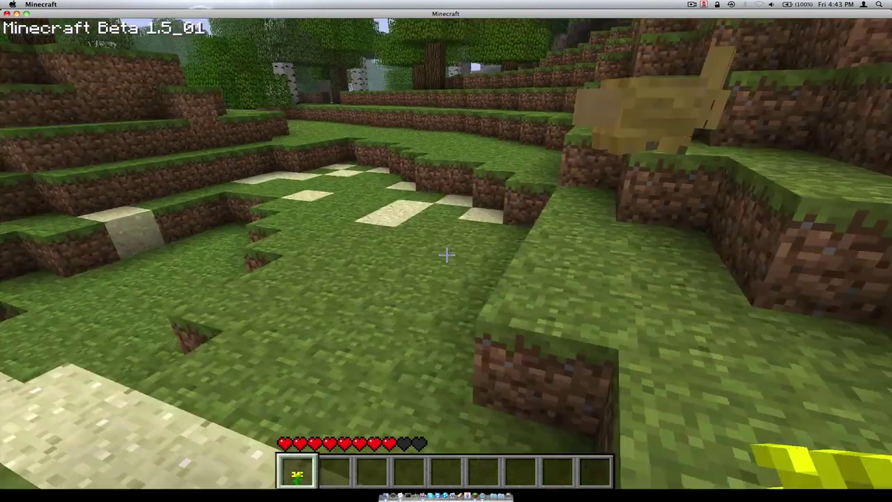
{"action": "left_click", "coordinate": [447, 255]}
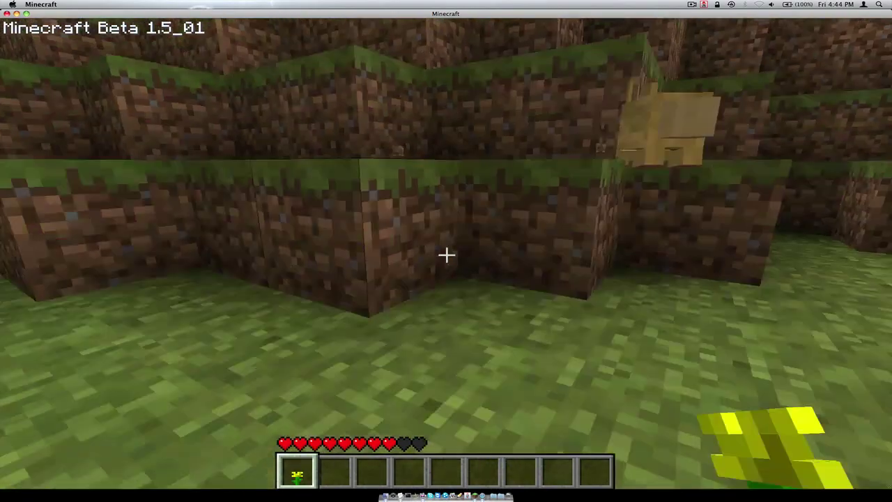
{"action": "key", "text": "w"}
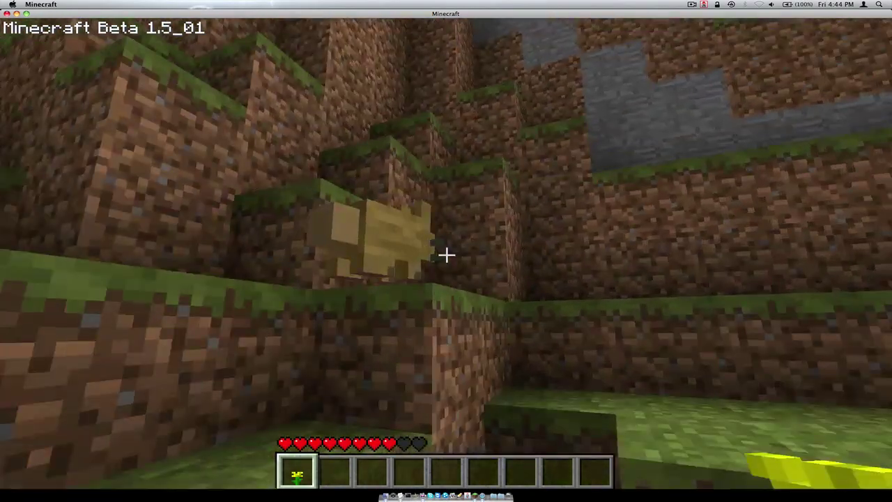
{"action": "mouse_move", "coordinate": [446, 256]}
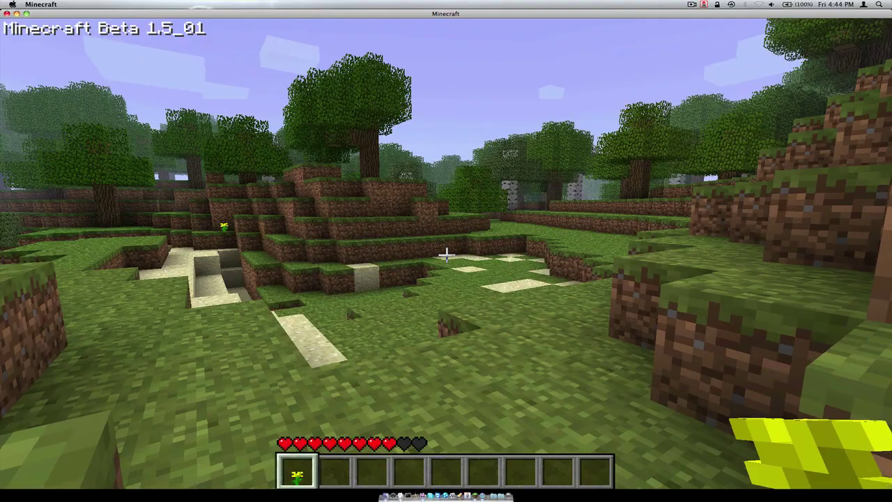
- Explore the grassy clearing with sand patches and the birch and oak forest beyond it for mod creatures
{"action": "key", "text": "w"}
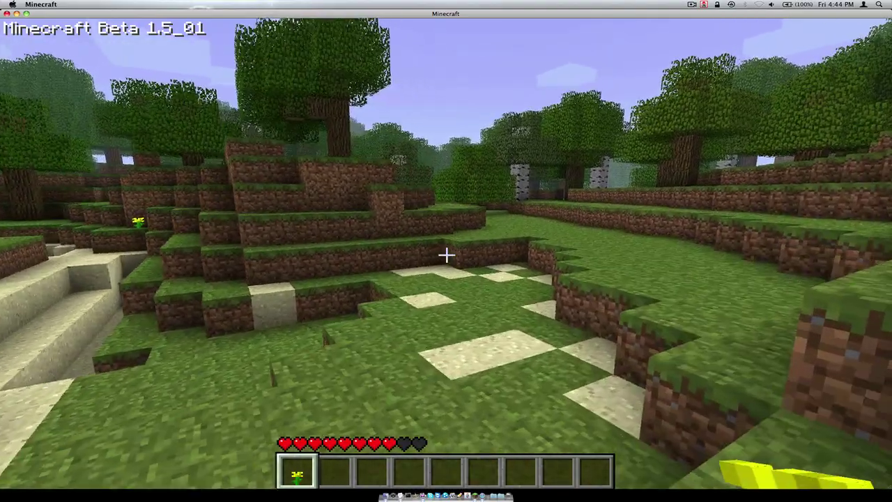
{"action": "key", "text": "w"}
{"action": "key", "text": "w"}
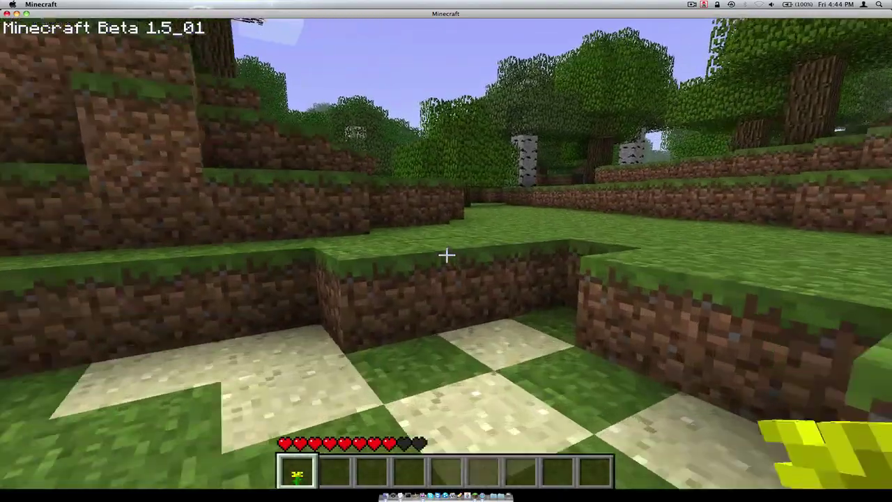
{"action": "key", "text": "space"}
{"action": "key", "text": "w"}
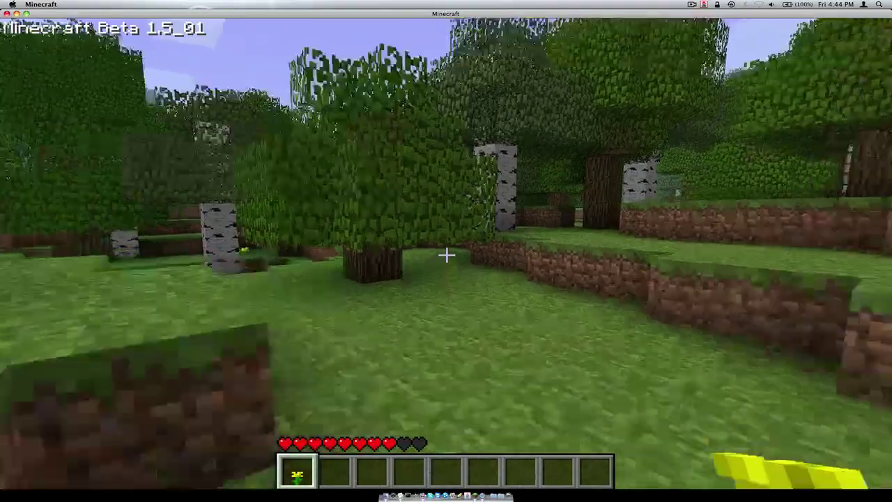
{"action": "key", "text": "w"}
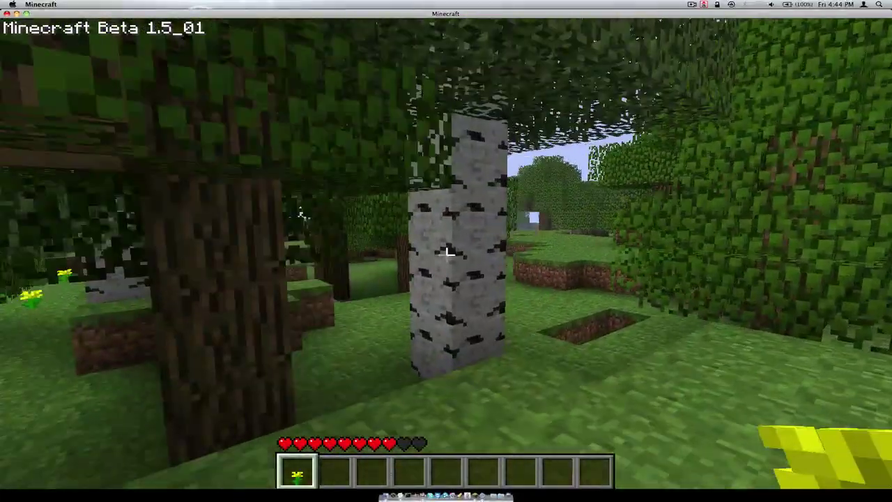
{"action": "key", "text": "w"}
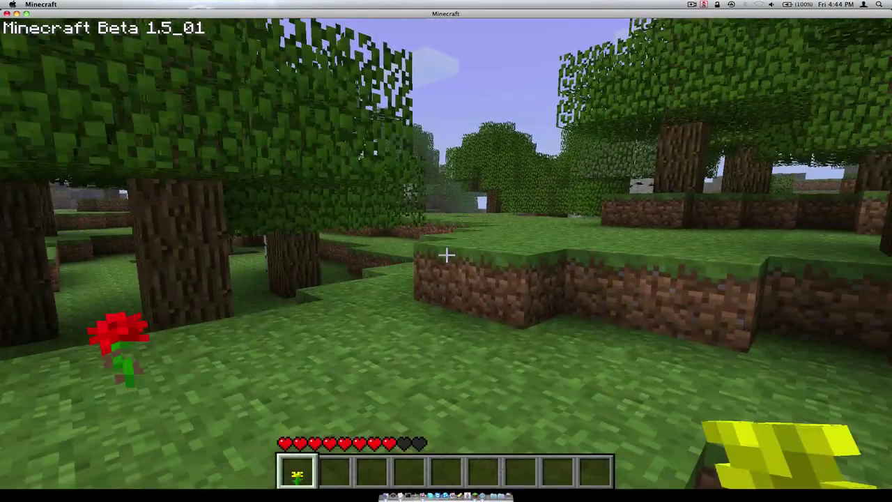
{"action": "key", "text": "w"}
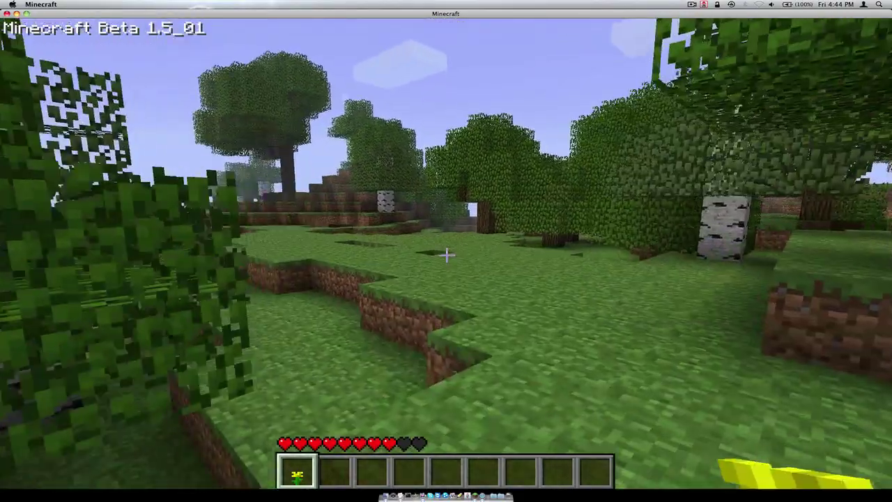
{"action": "key", "text": "w"}
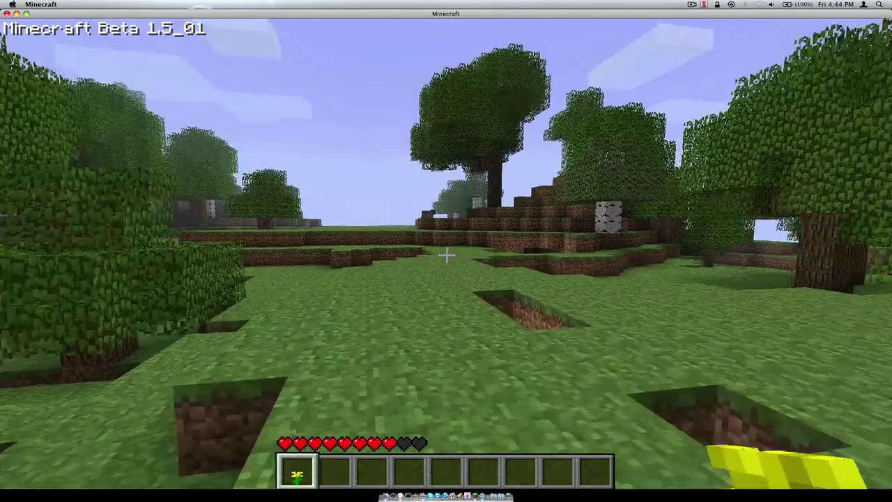
- Cross the open field to the dark brown boar beneath the large tree and inspect it up close
{"action": "key", "text": "w"}
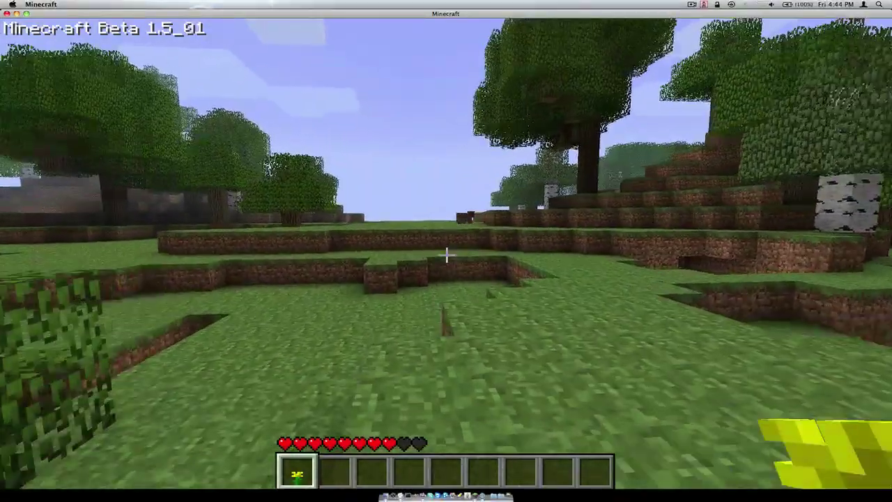
{"action": "key", "text": "w"}
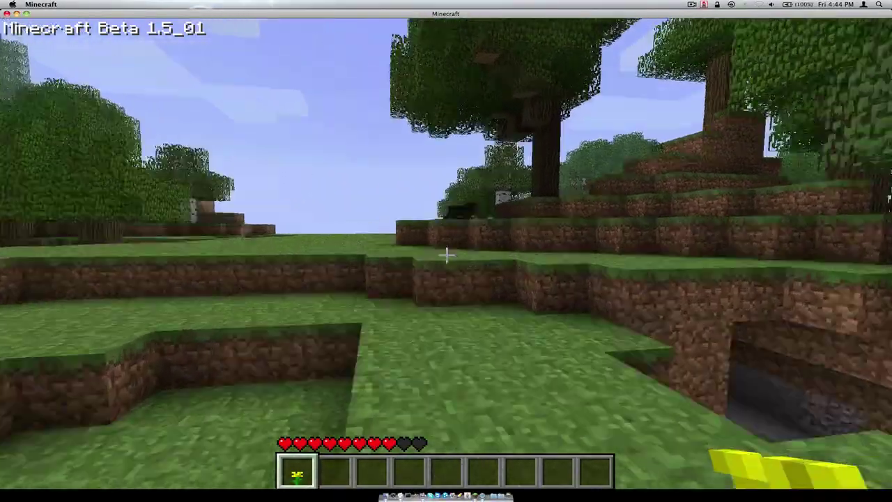
{"action": "key", "text": "w"}
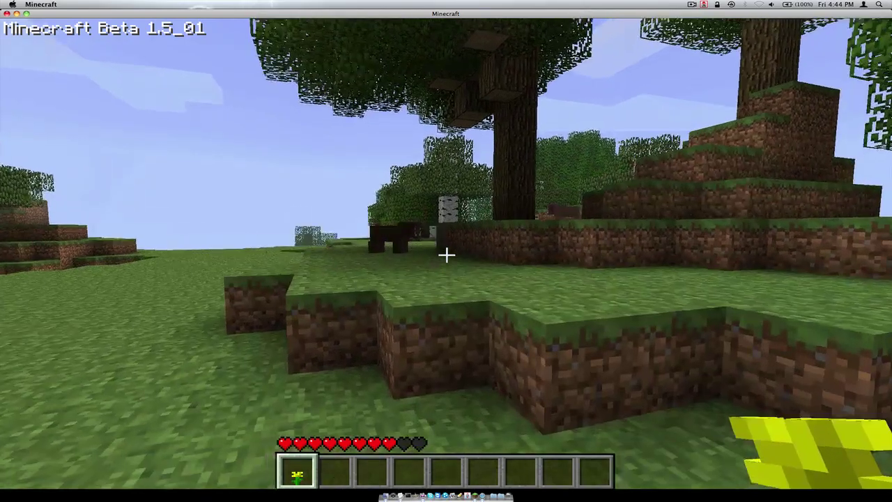
{"action": "key", "text": "w"}
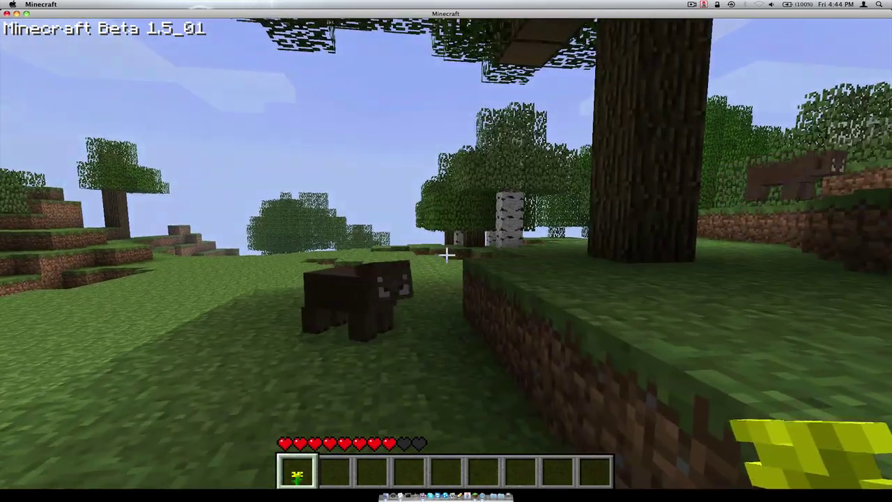
{"action": "key", "text": "w"}
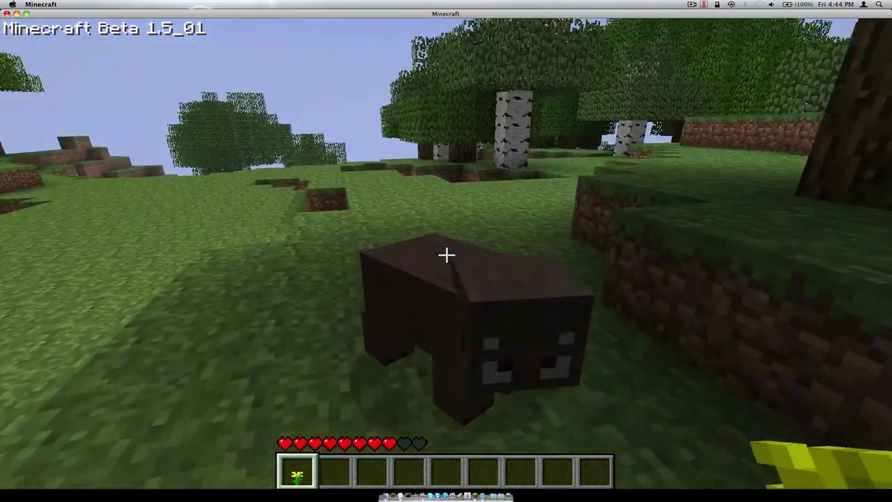
{"action": "key", "text": "w"}
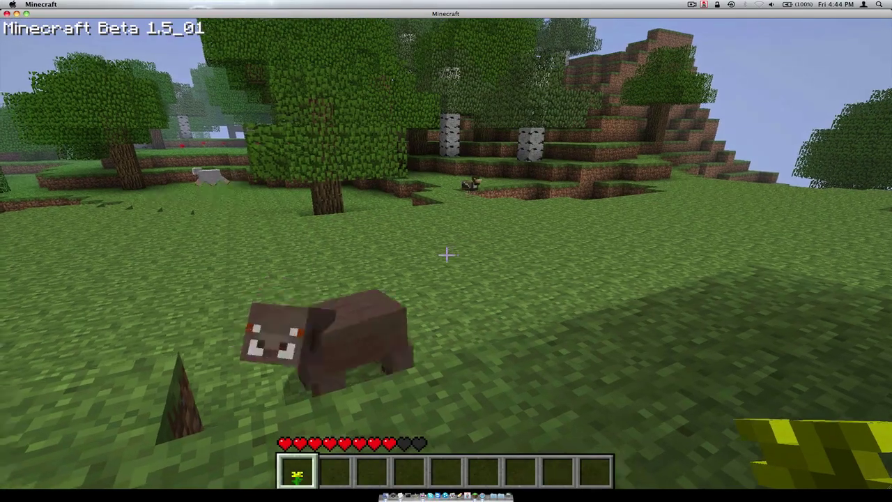
- Approach the green-headed duck on the grass near the birch trees and inspect it
{"action": "key", "text": "w"}
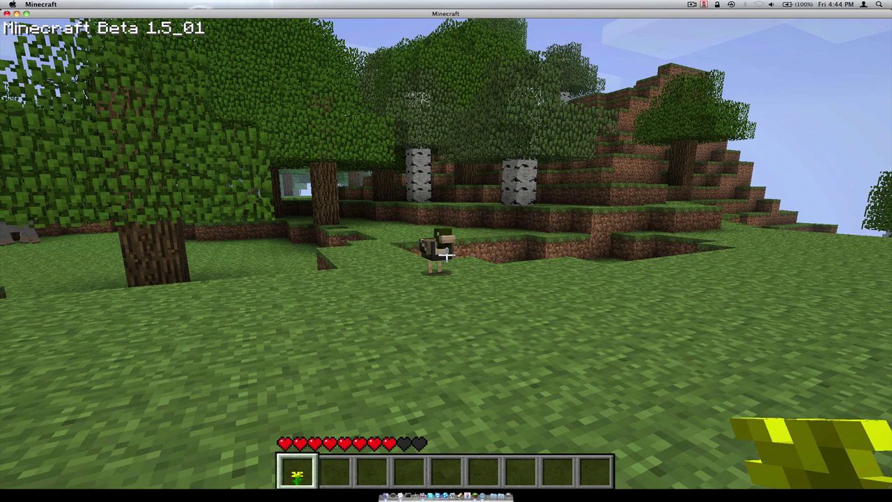
{"action": "key", "text": "w"}
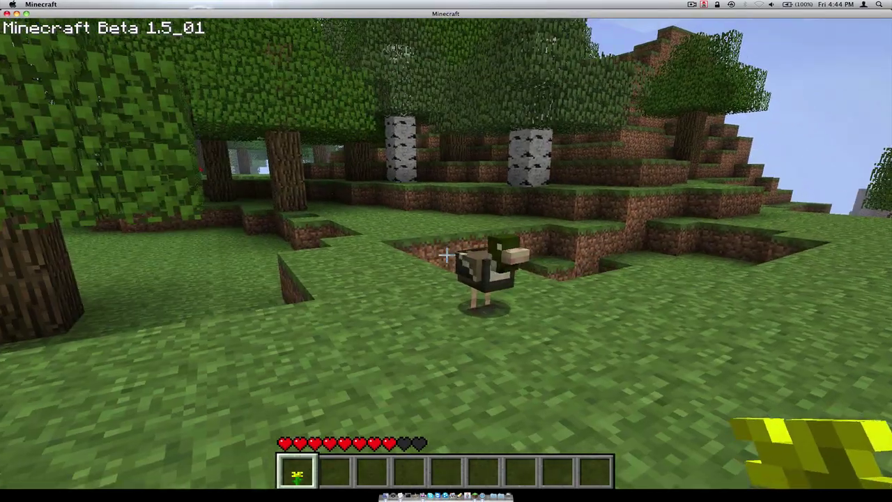
{"action": "key", "text": "w"}
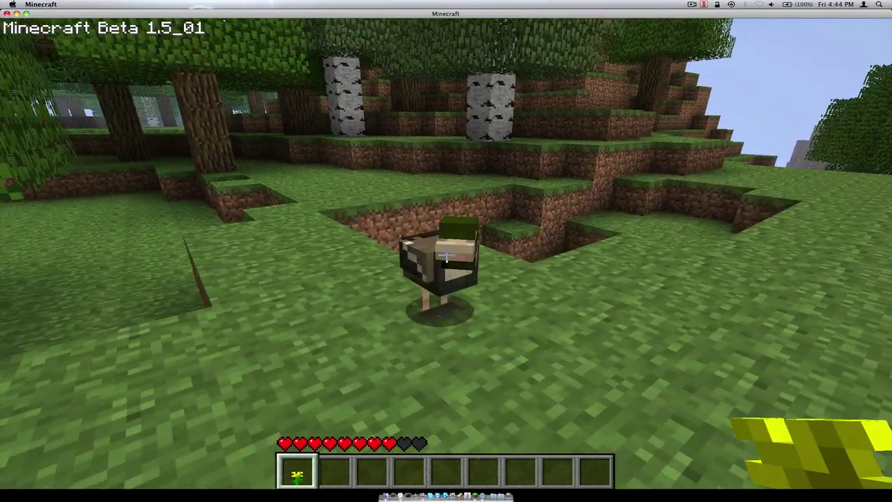
{"action": "key", "text": "w"}
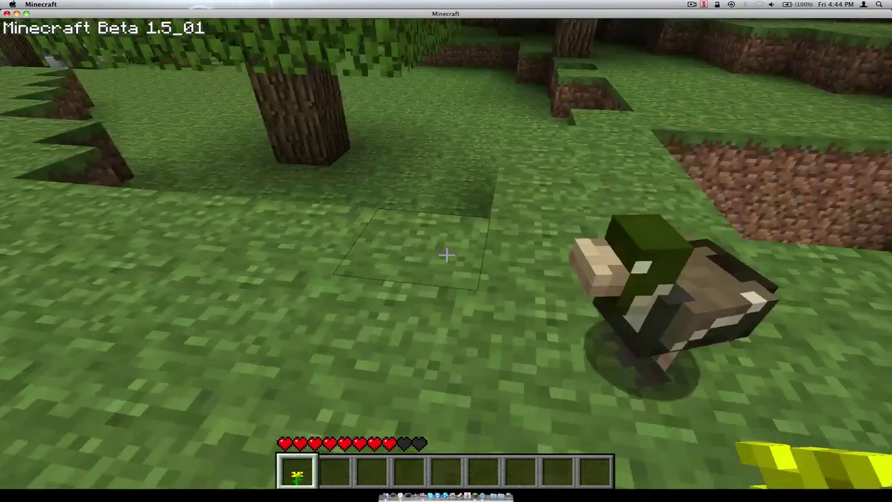
- Hit the duck, follow it down the pit into the stone cave, and use the yellow flower there
{"action": "left_click", "coordinate": [446, 255]}
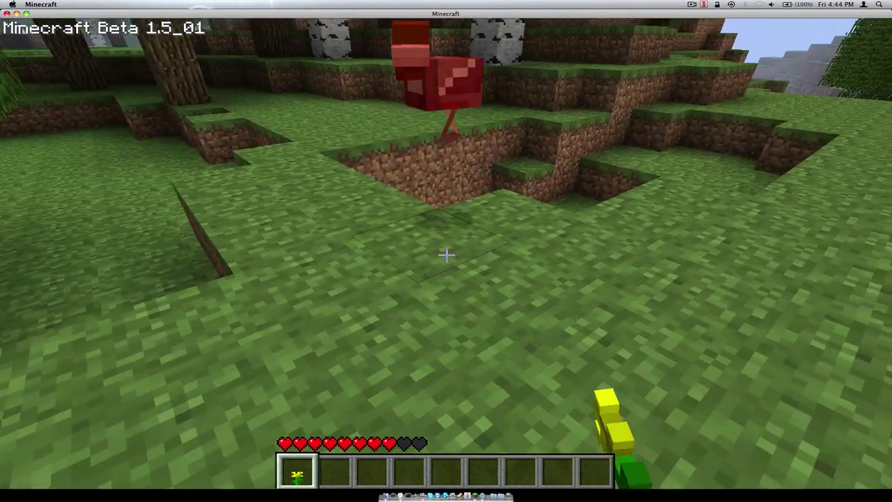
{"action": "key", "text": "w"}
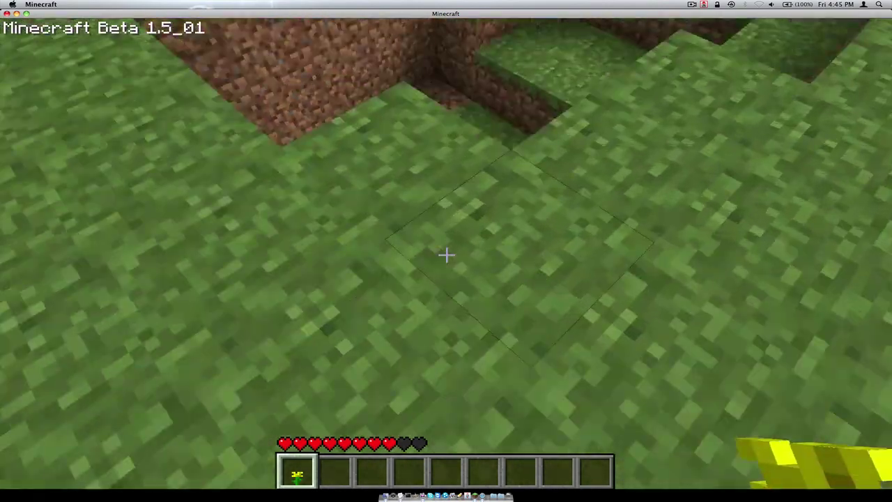
{"action": "key", "text": "w"}
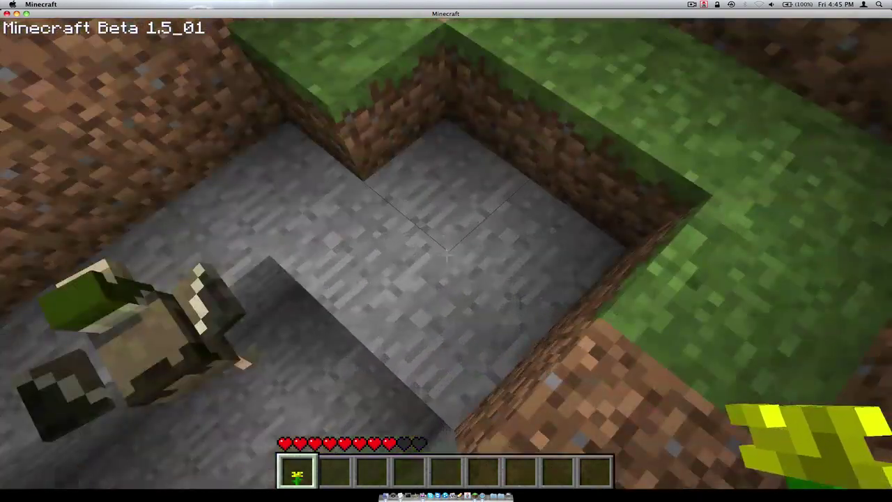
{"action": "key", "text": "w"}
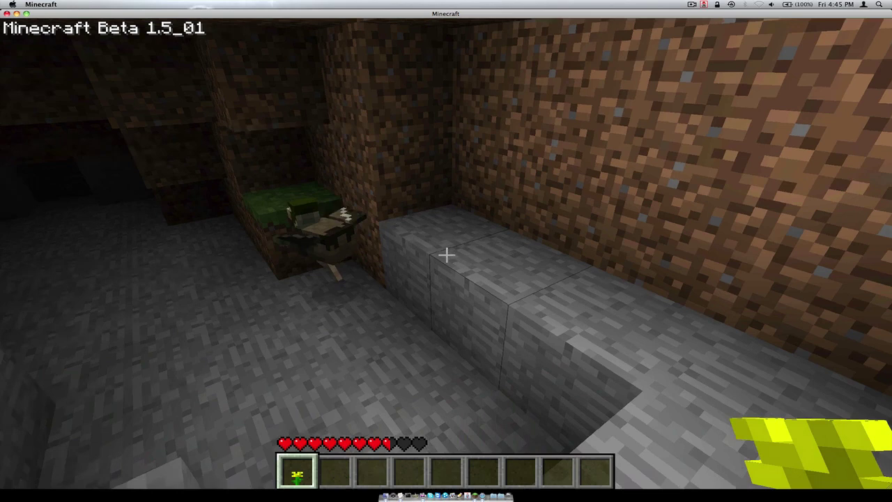
{"action": "key", "text": "w"}
{"action": "right_click", "coordinate": [445, 255]}
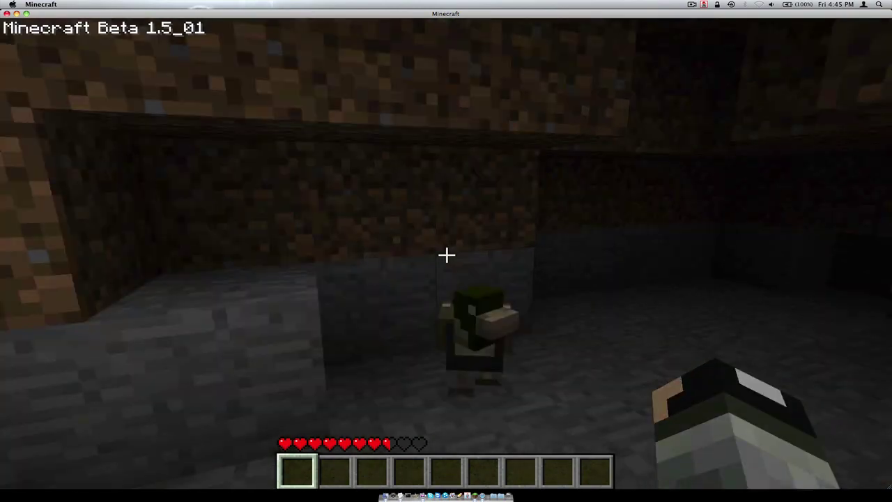
- Climb out of the cave over the dirt ledges and return to the open grass field
{"action": "key", "text": "w"}
{"action": "key", "text": "space"}
{"action": "key", "text": "w"}
{"action": "key", "text": "space"}
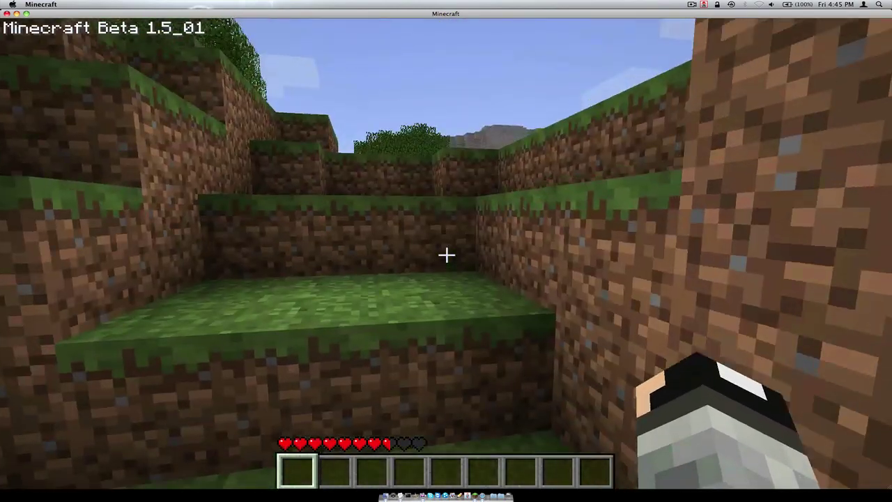
{"action": "key", "text": "w"}
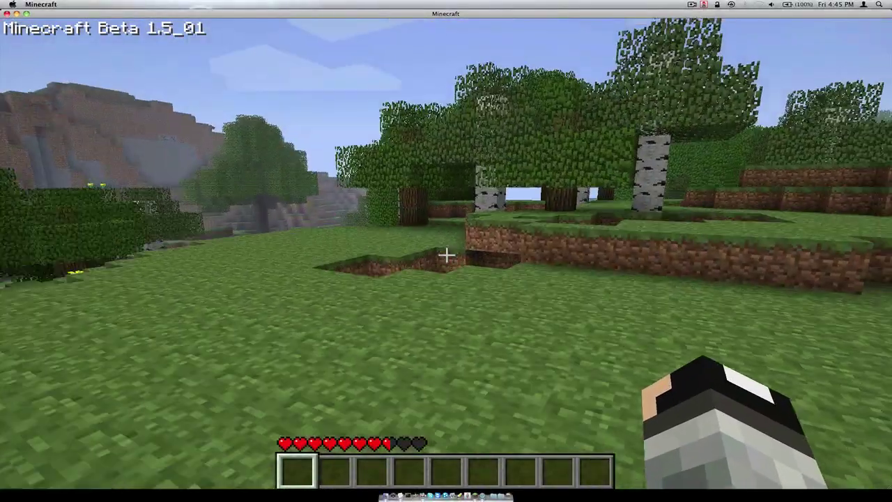
- Cross the field toward the forest edge and approach the brown animal from behind
{"action": "key", "text": "w"}
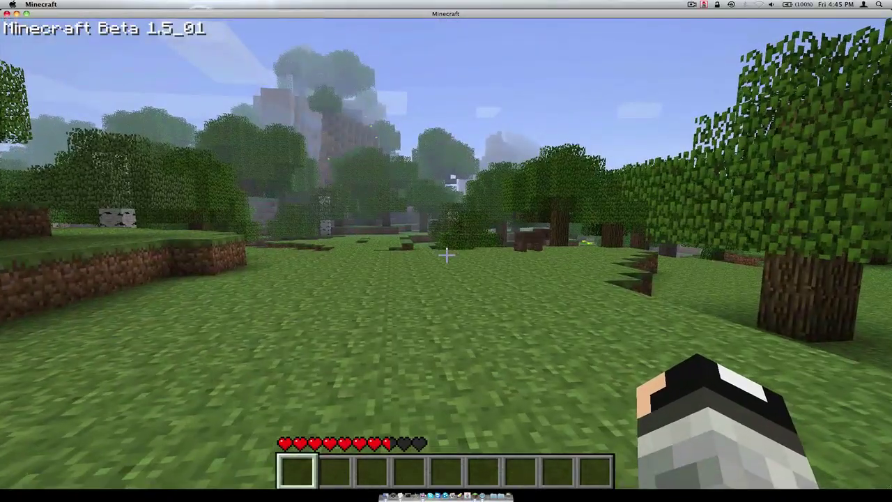
{"action": "key", "text": "w"}
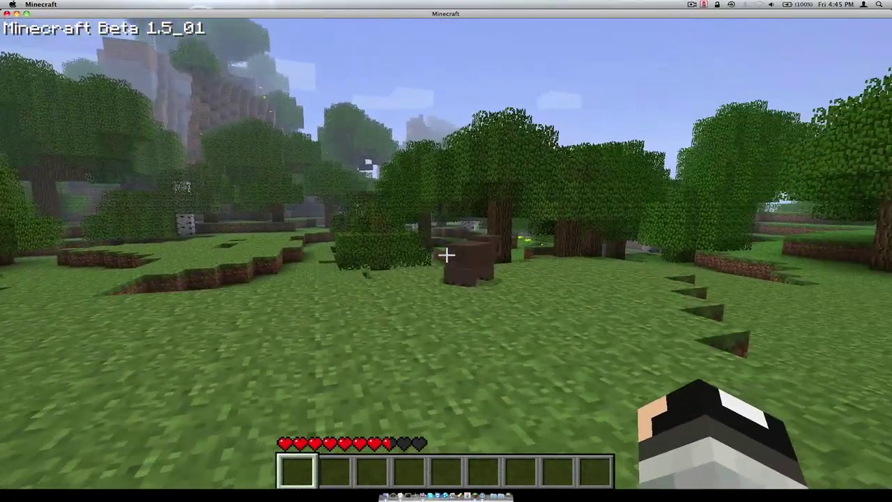
{"action": "key", "text": "w"}
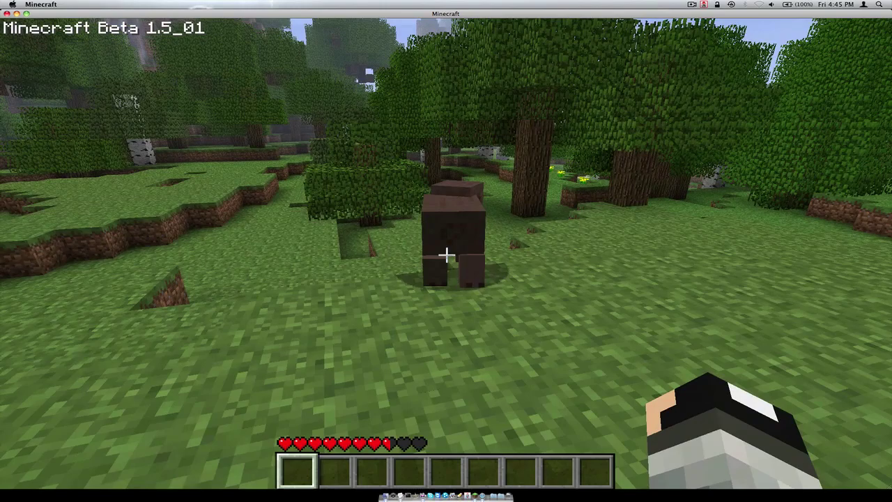
- Fight the brown animal on the grass, backing away between hits, until it is killed
{"action": "left_click", "coordinate": [446, 255]}
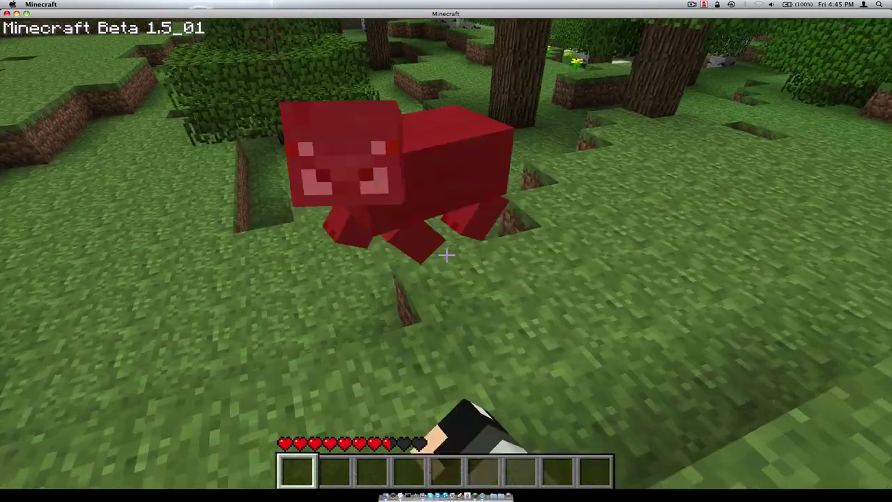
{"action": "key", "text": "s"}
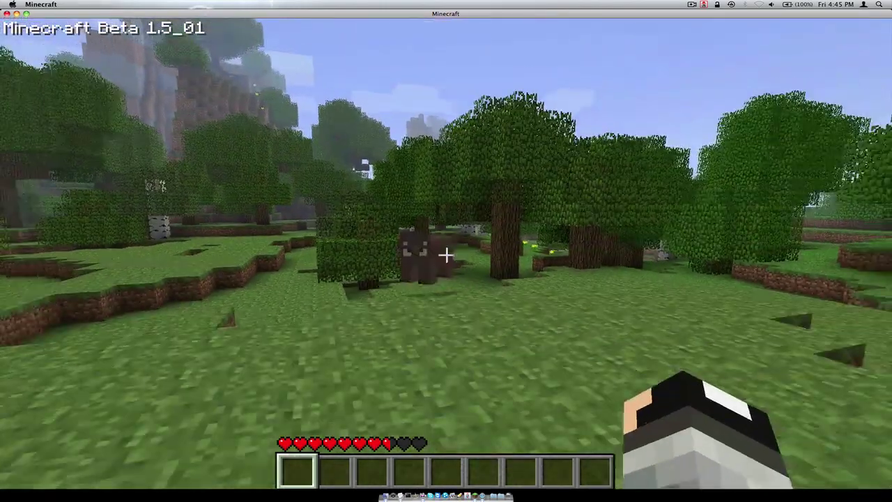
{"action": "key", "text": "s"}
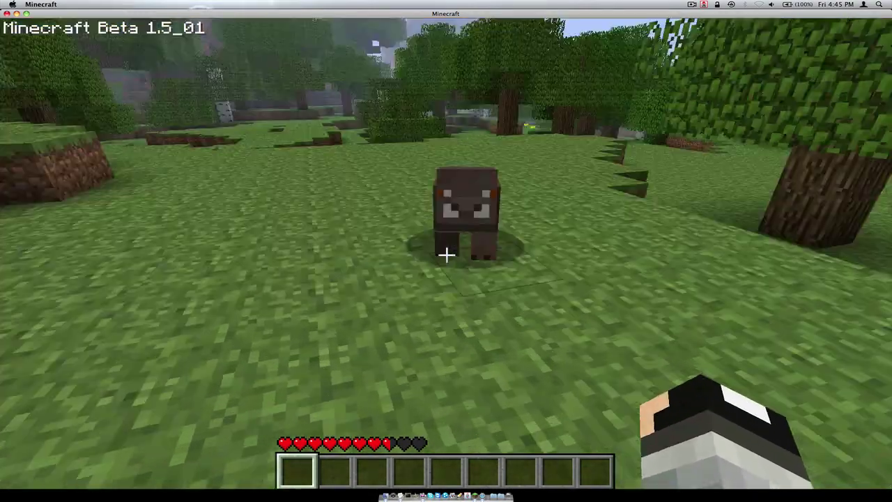
{"action": "left_click", "coordinate": [446, 255]}
{"action": "left_click", "coordinate": [446, 255]}
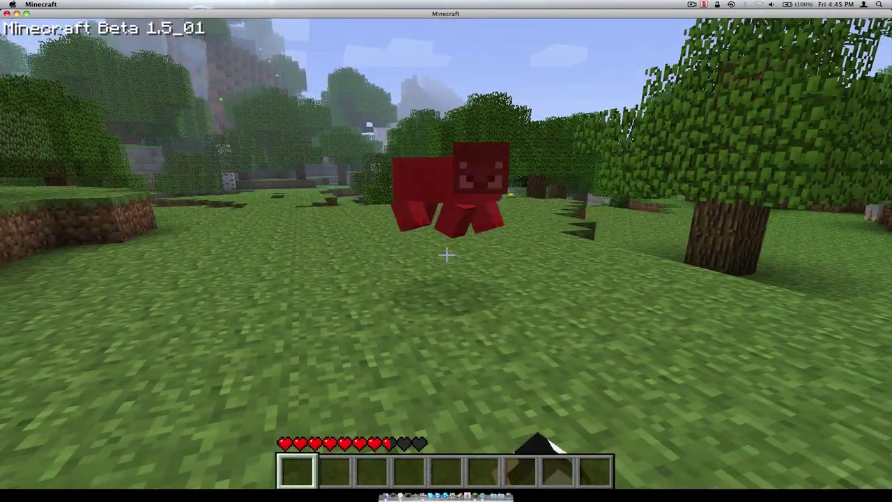
{"action": "left_click", "coordinate": [446, 255]}
{"action": "left_click", "coordinate": [446, 256]}
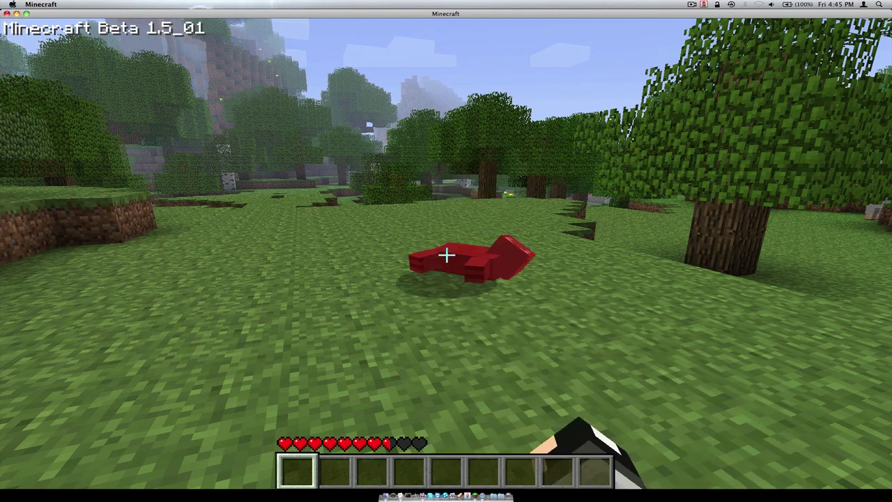
- Leave the field and climb the dirt ledges beside the large tree to the higher grass
{"action": "key", "text": "w"}
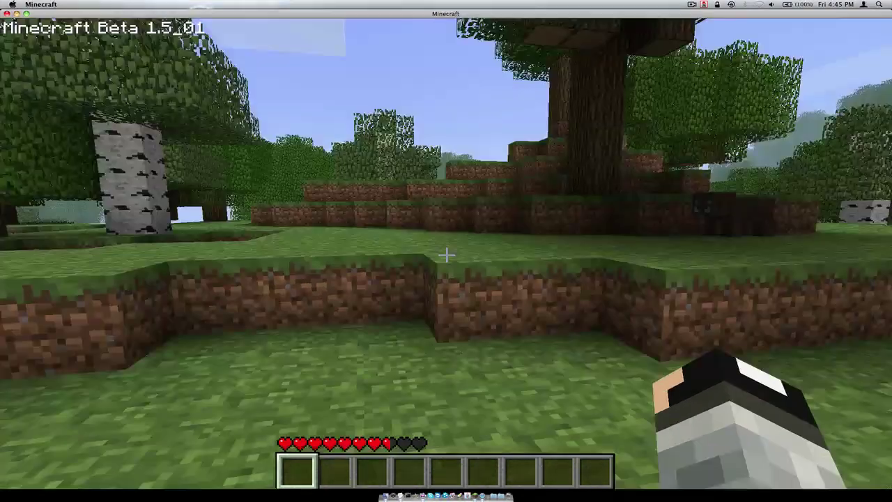
{"action": "key", "text": "w"}
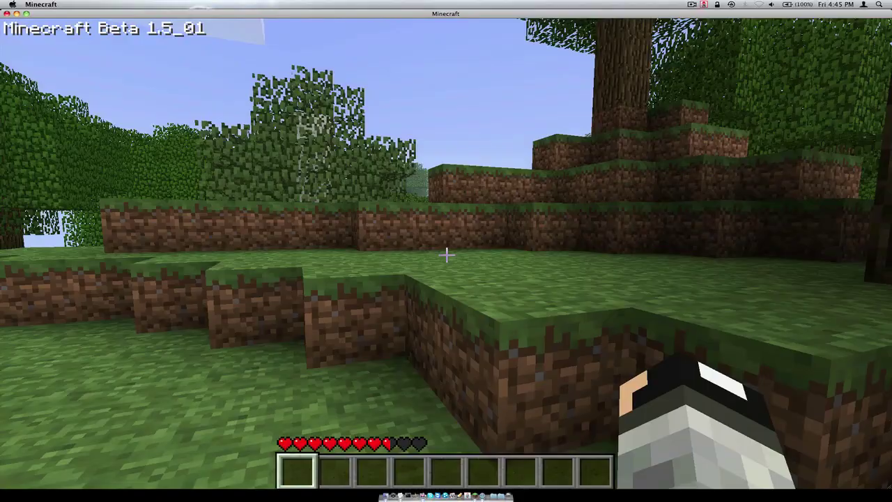
{"action": "key", "text": "w"}
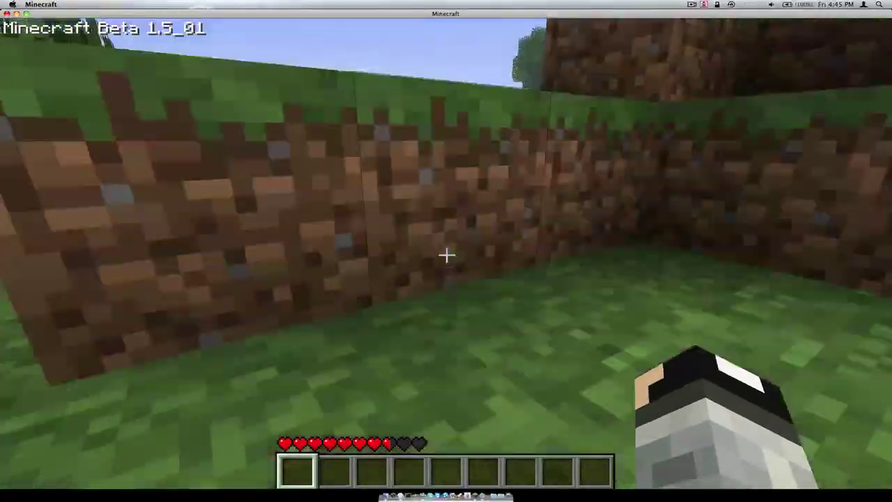
{"action": "key", "text": "space"}
{"action": "key", "text": "w"}
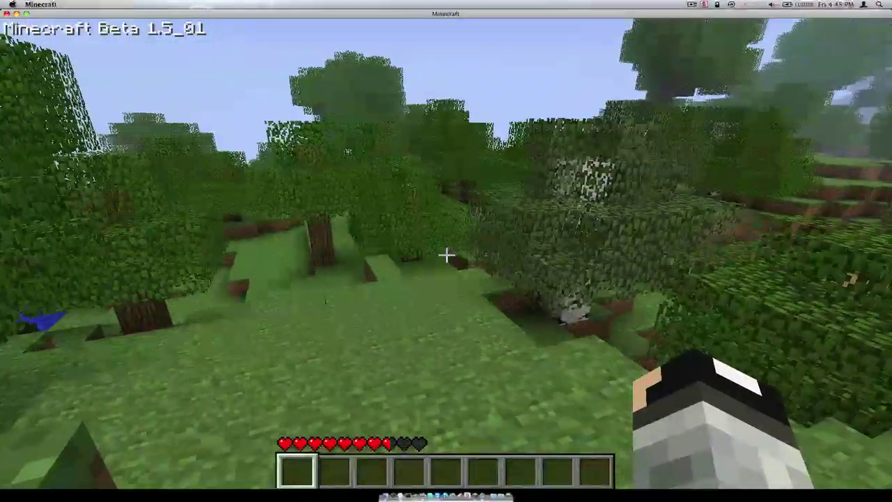
- Head down through the trees to the edge of the blue lake
{"action": "key", "text": "w"}
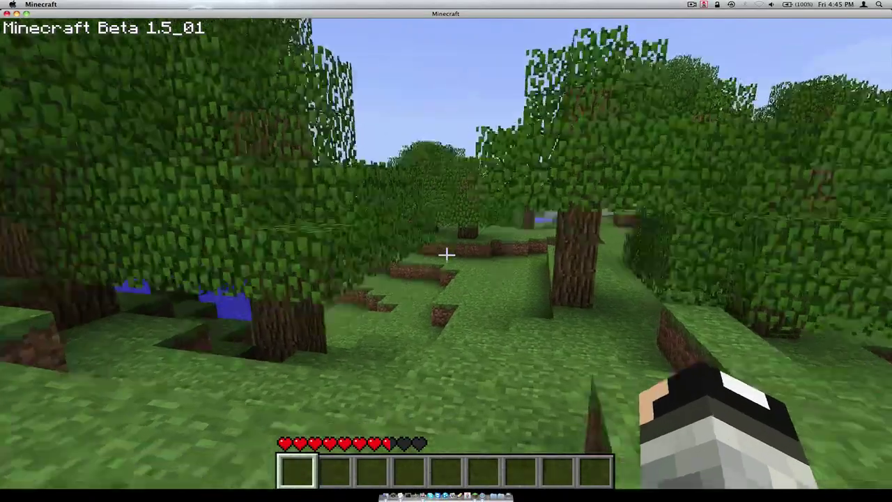
{"action": "key", "text": "w"}
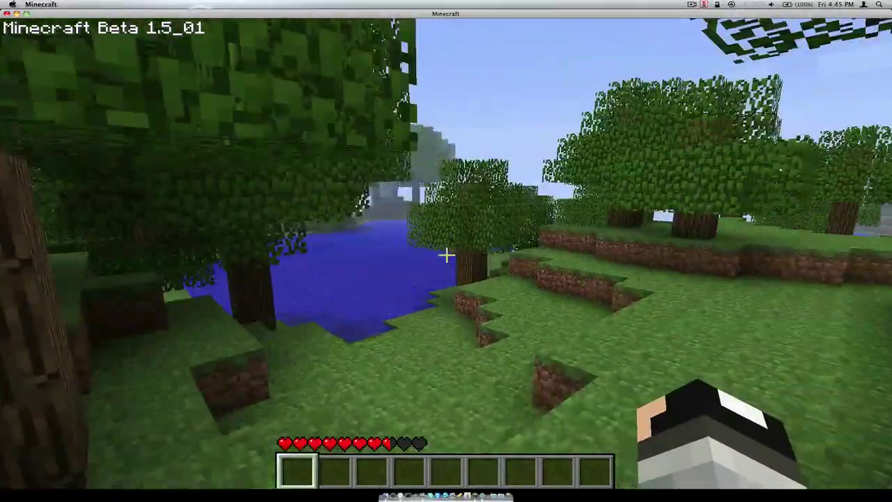
{"action": "key", "text": "w"}
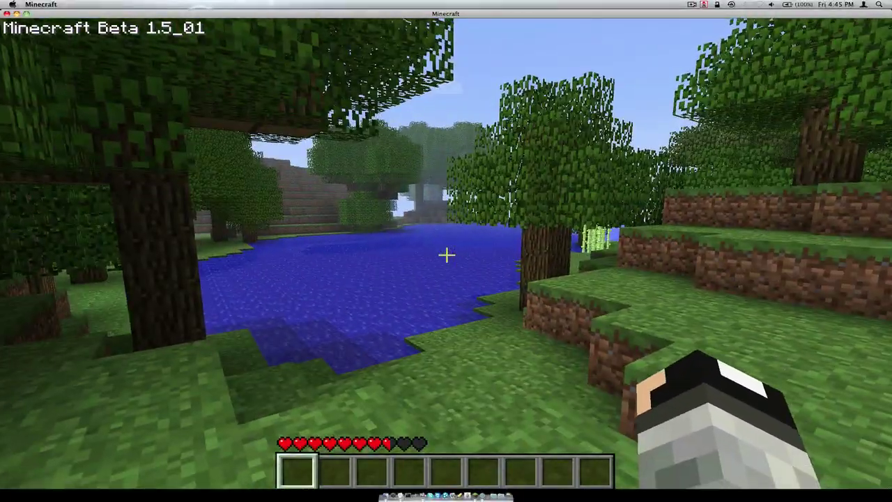
{"action": "key", "text": "w"}
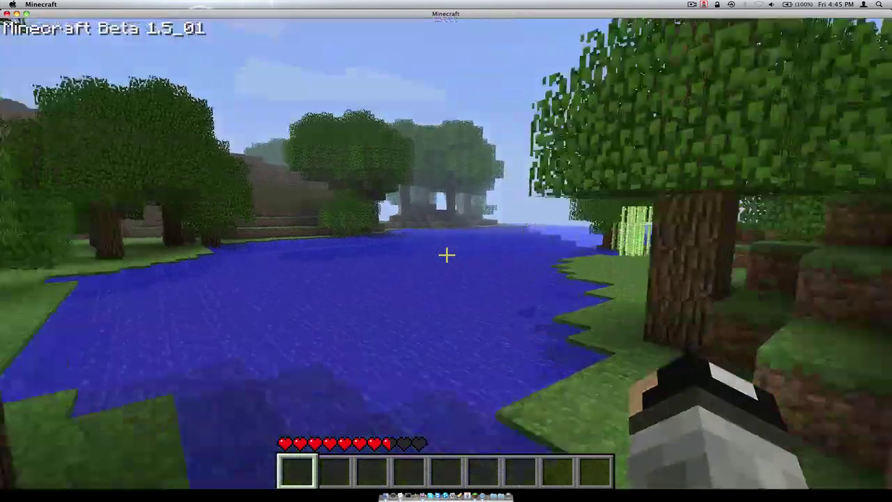
- Move along the lake's edge beside the tree trunk and look over the water for creatures
{"action": "key", "text": "w"}
{"action": "key", "text": "d"}
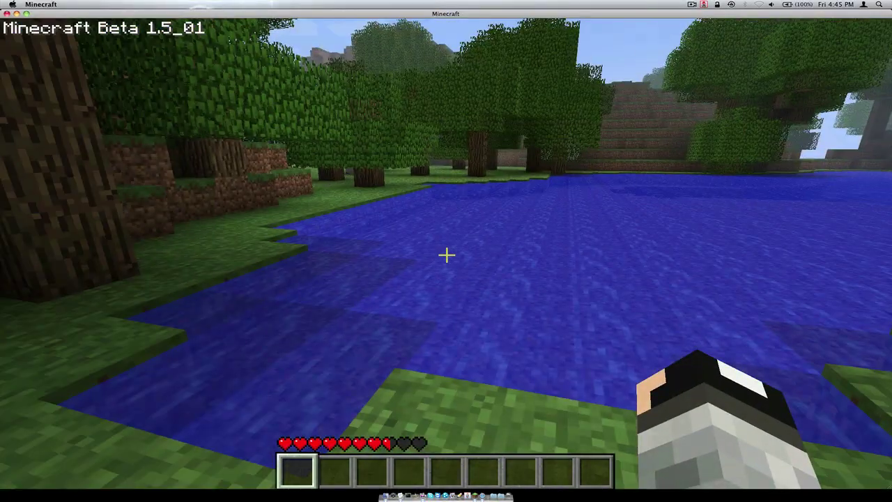
{"action": "mouse_move", "coordinate": [446, 255]}
{"action": "key", "text": "w"}
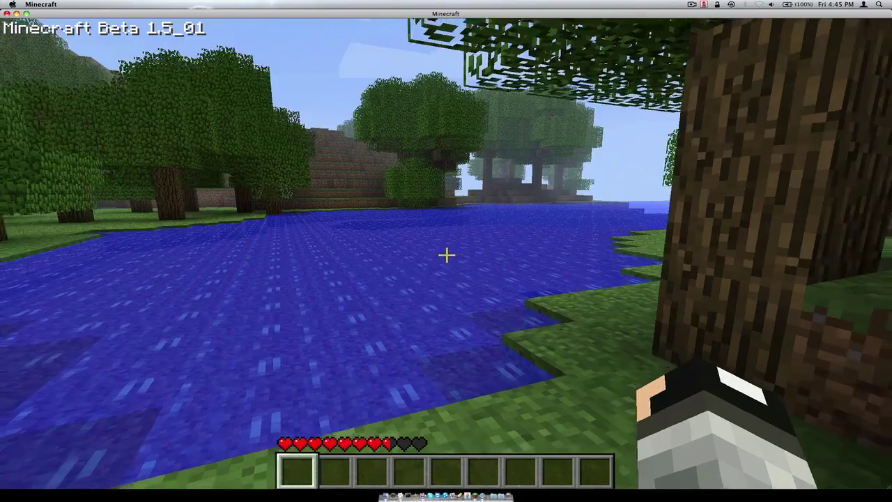
- Follow the bank past the sugar cane to the grassy point facing the open lake
{"action": "key", "text": "space"}
{"action": "key", "text": "w"}
{"action": "key", "text": "space"}
{"action": "key", "text": "space"}
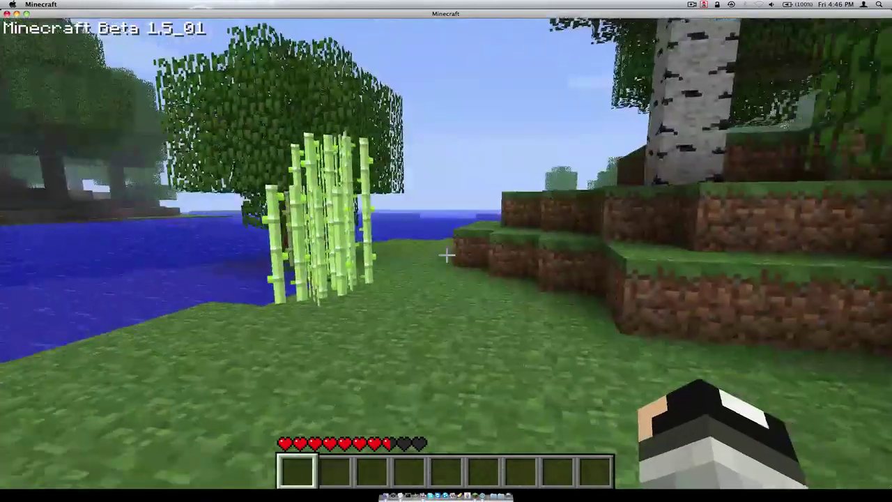
{"action": "key", "text": "w"}
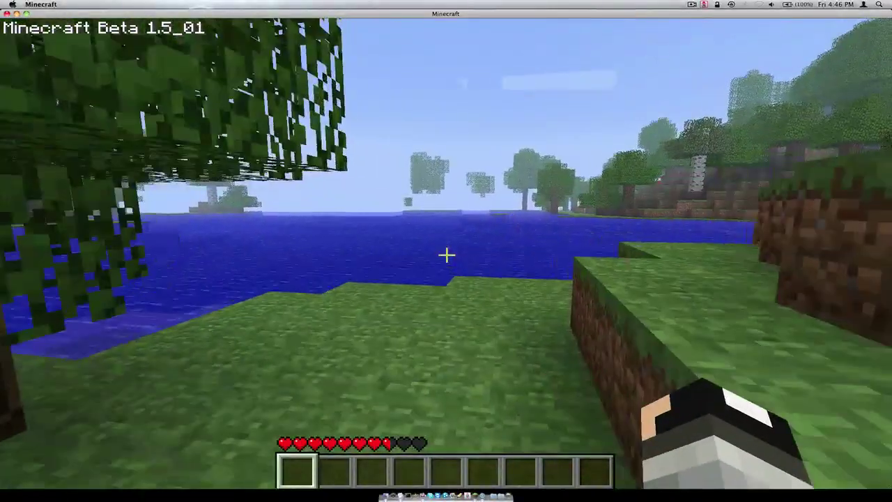
{"action": "key", "text": "w"}
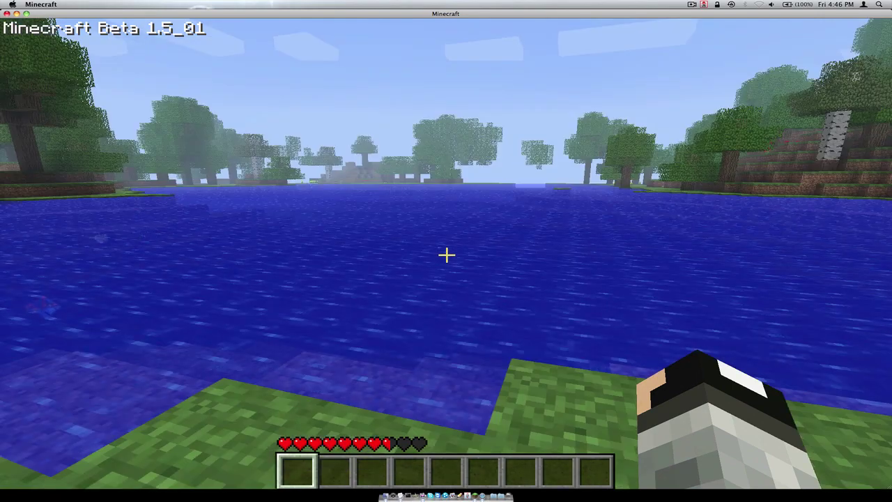
- Wade into the lake and approach the small fish swimming below the surface
{"action": "key", "text": "w"}
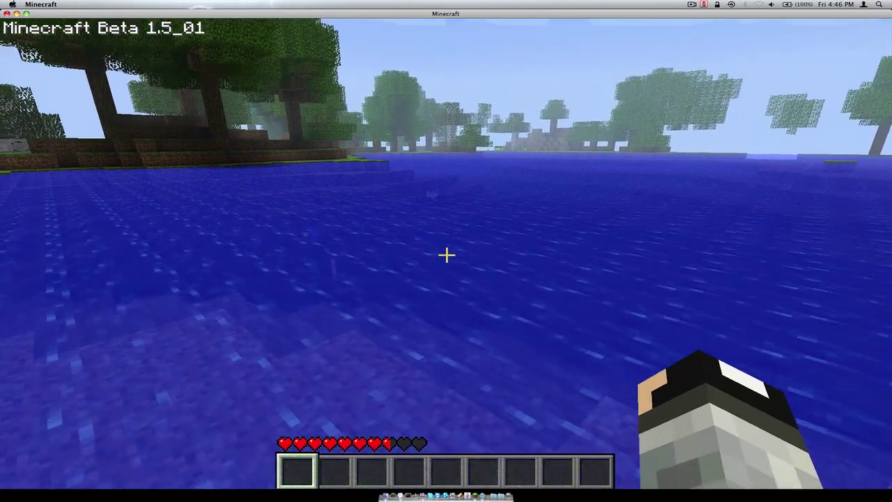
{"action": "key", "text": "w"}
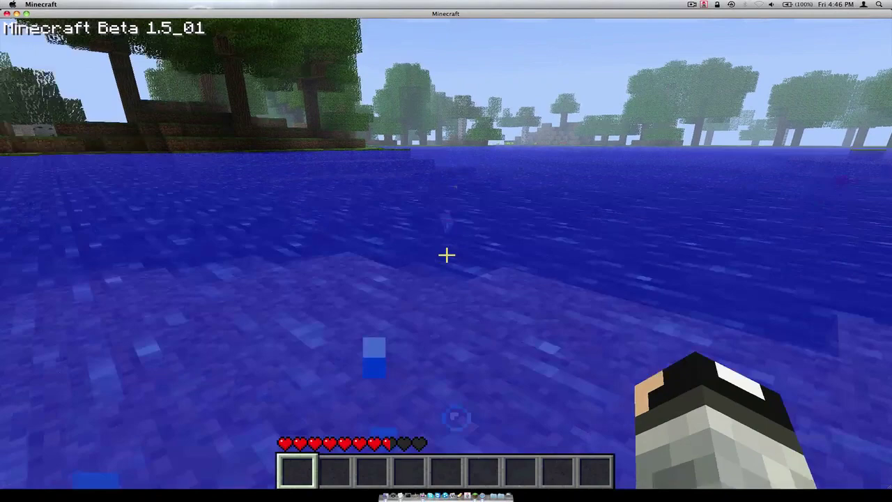
{"action": "key", "text": "w"}
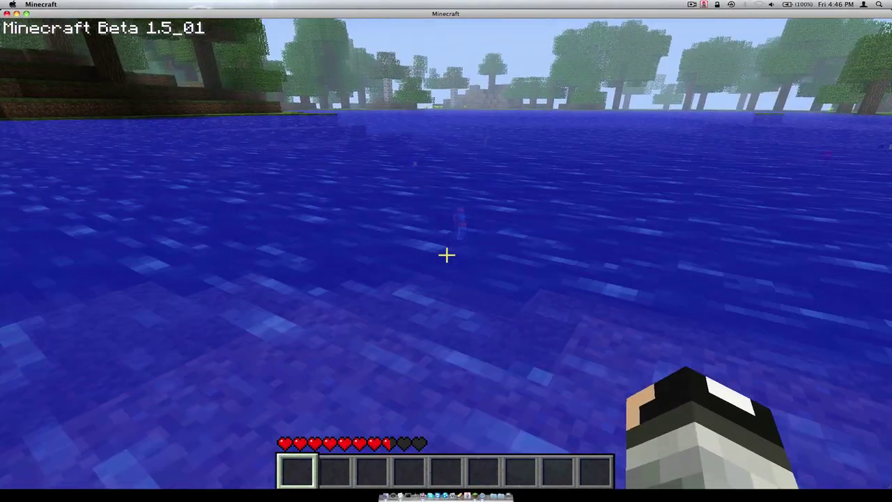
{"action": "key", "text": "w"}
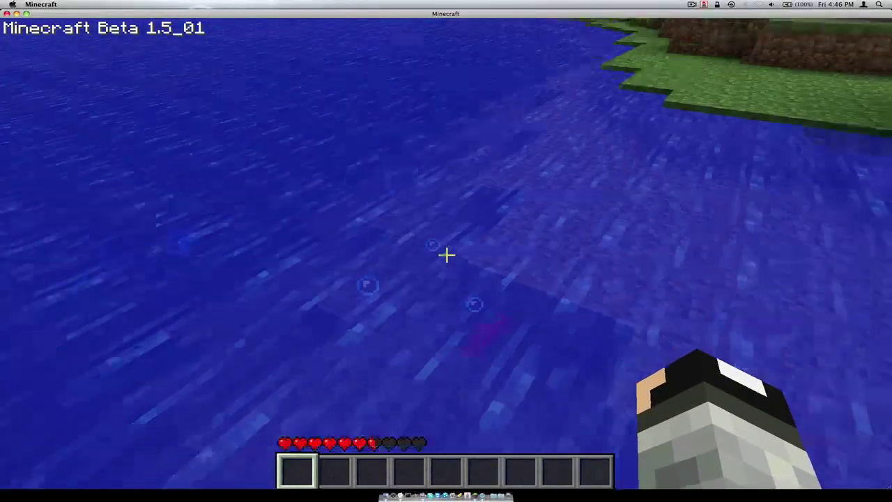
- Close in on the reddish fish in the shallow water near the bank and hit it repeatedly
{"action": "key", "text": "w"}
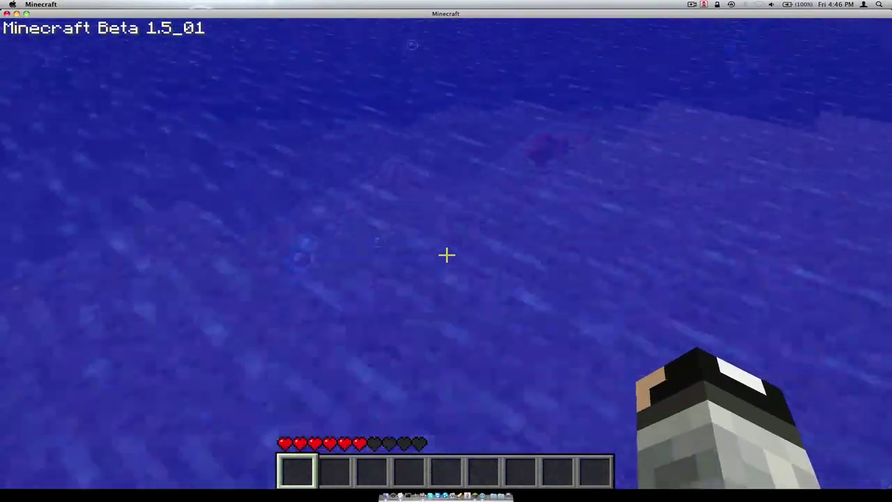
{"action": "key", "text": "w"}
{"action": "left_click", "coordinate": [447, 255]}
{"action": "left_click", "coordinate": [447, 255]}
{"action": "left_click", "coordinate": [446, 255]}
{"action": "left_click", "coordinate": [447, 255]}
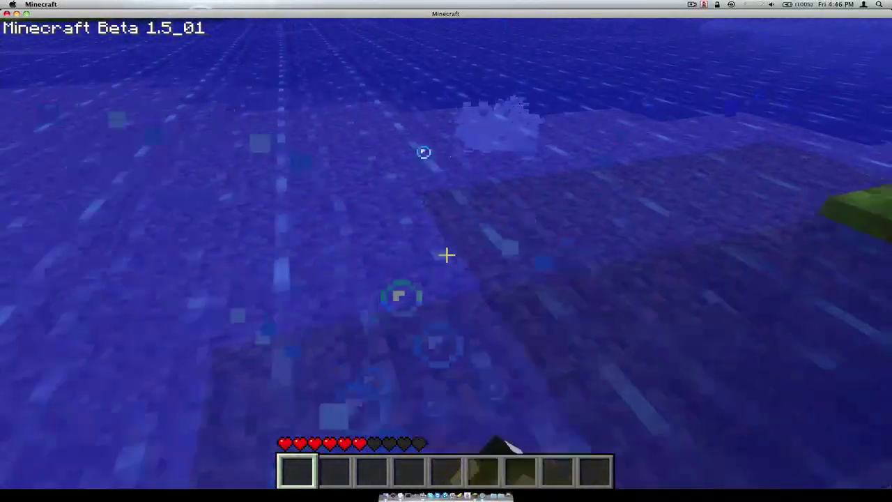
- Follow the shoreline past the birch tree to the orange fox in the water and inspect it up close
{"action": "mouse_move", "coordinate": [445, 255]}
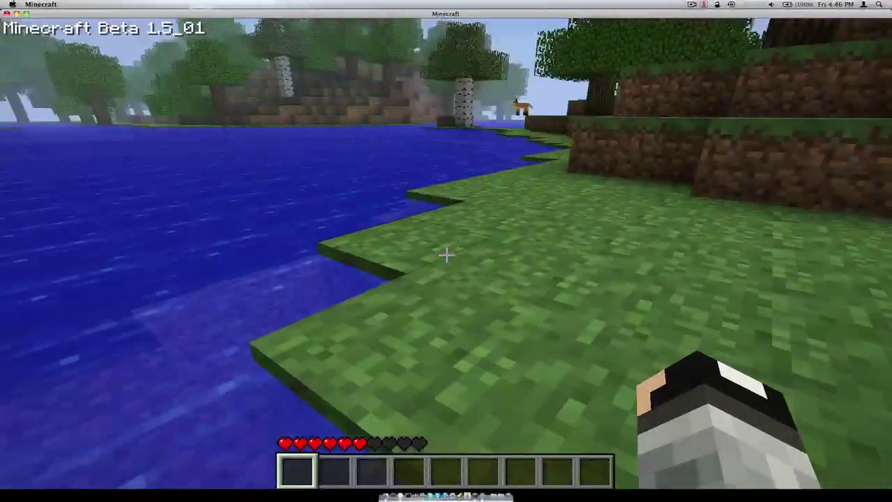
{"action": "key", "text": "w"}
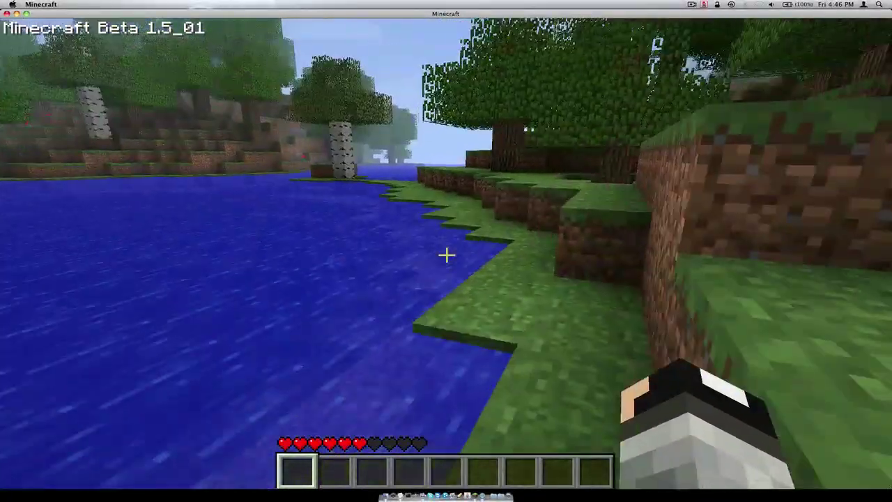
{"action": "key", "text": "w"}
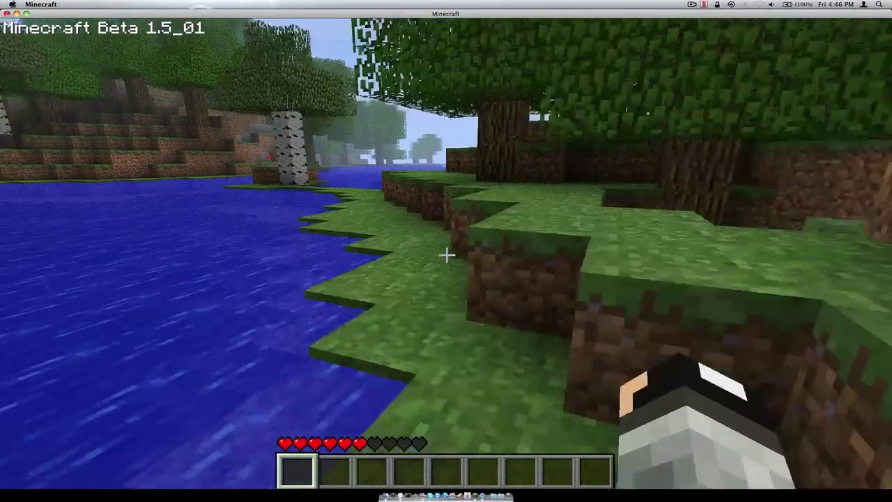
{"action": "key", "text": "w"}
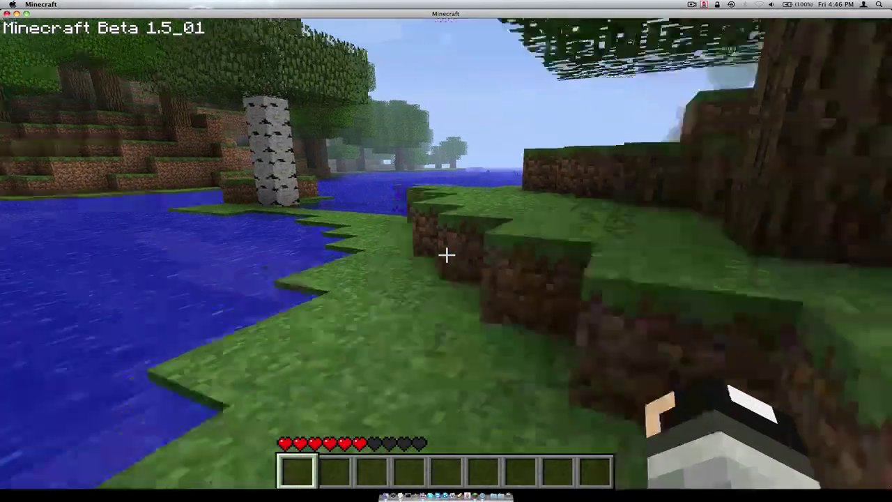
{"action": "key", "text": "w"}
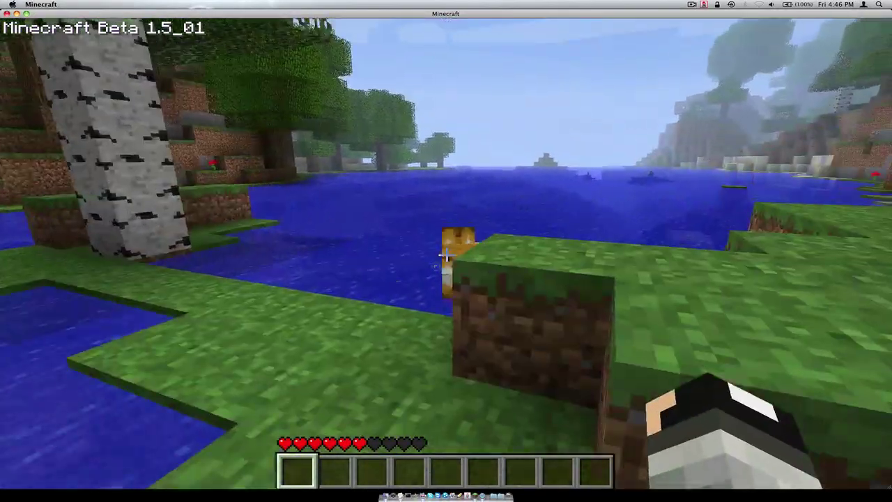
{"action": "key", "text": "w"}
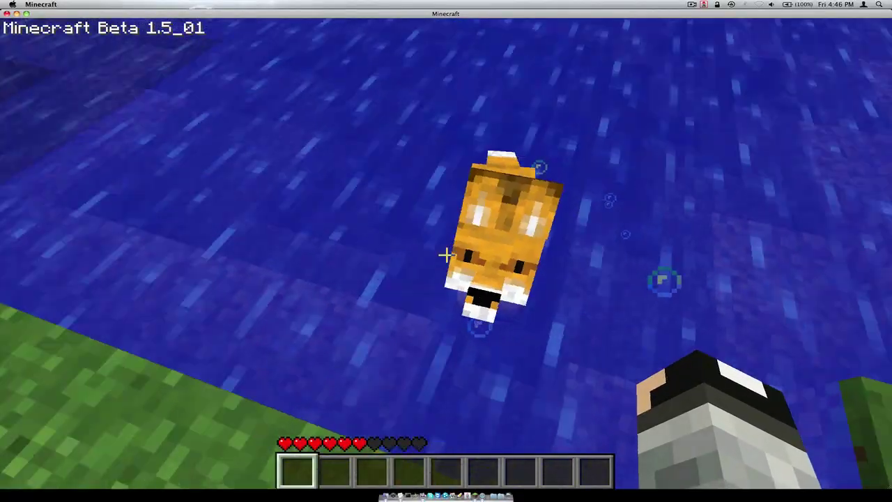
{"action": "key", "text": "w"}
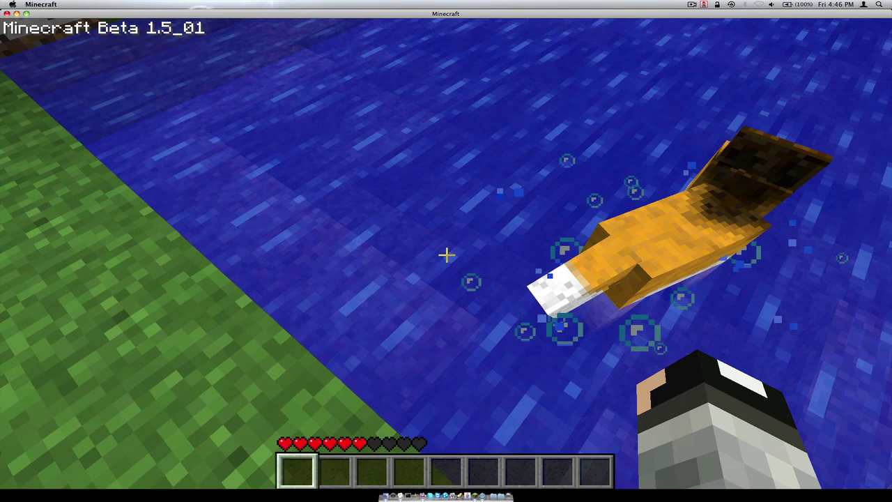
- Back away from the orange fox and watch it swim in the lake from the grassy bank
{"action": "key", "text": "s"}
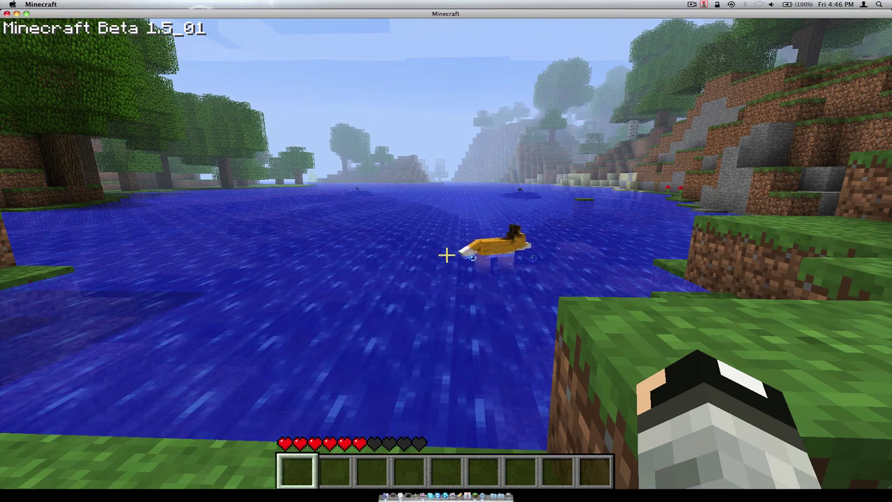
{"action": "key", "text": "w"}
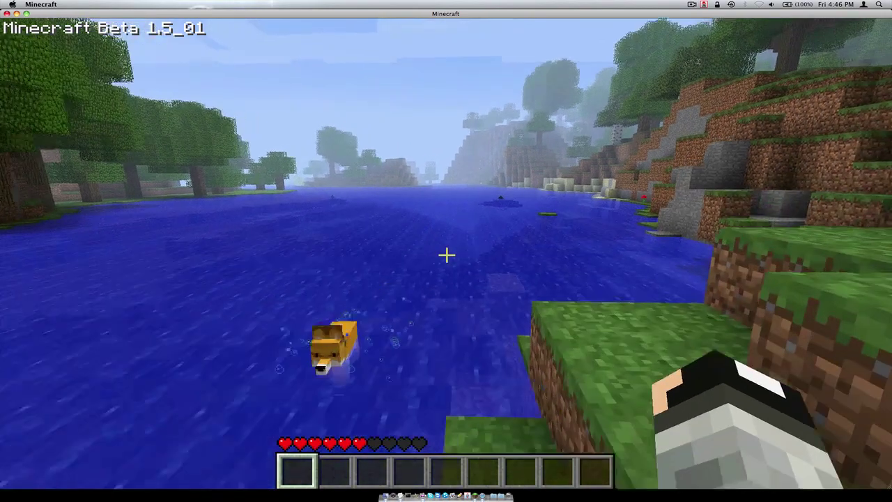
{"action": "key", "text": "s"}
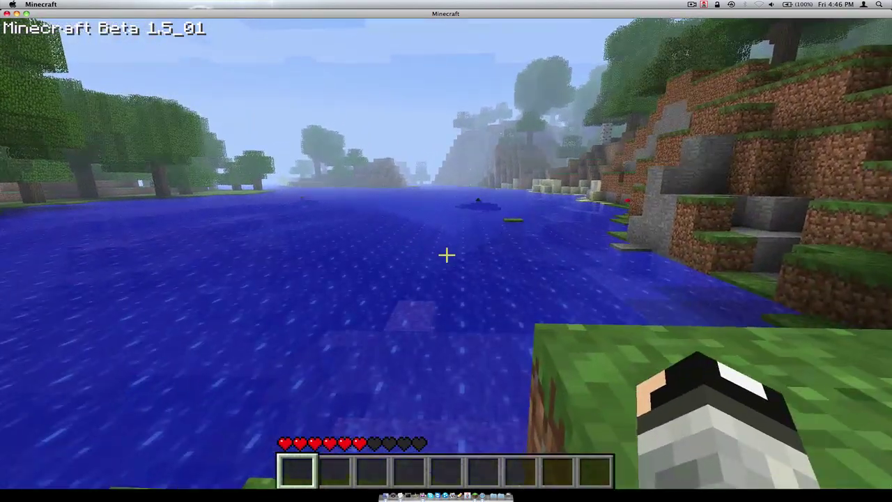
- Swim along the dirt and stone cliff, past the floating grass block, toward the red roses on the shore
{"action": "key", "text": "w"}
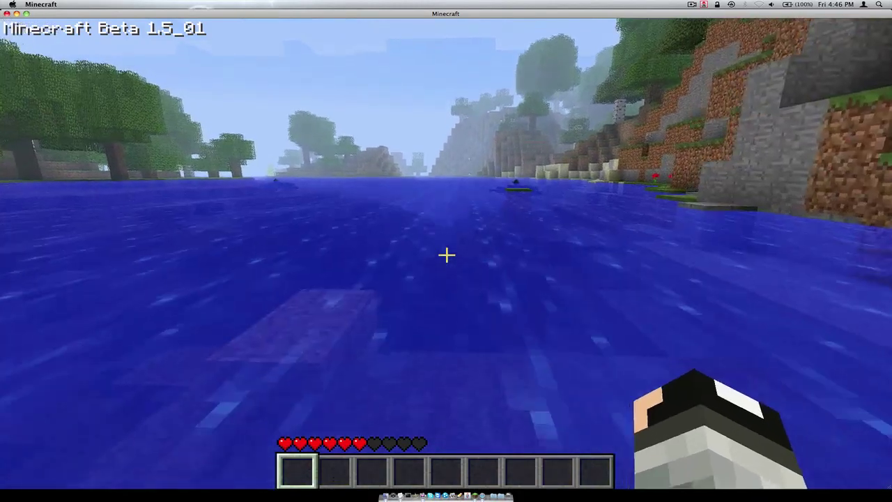
{"action": "key", "text": "w"}
{"action": "key", "text": "space"}
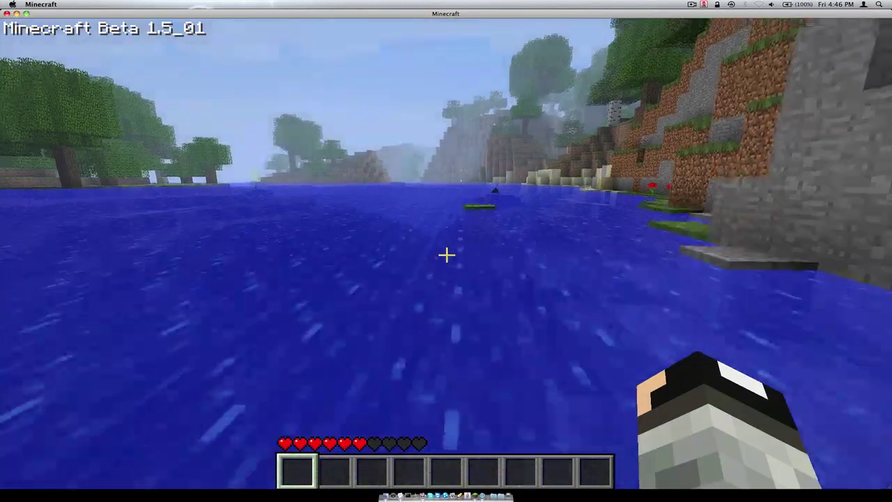
{"action": "key", "text": "w"}
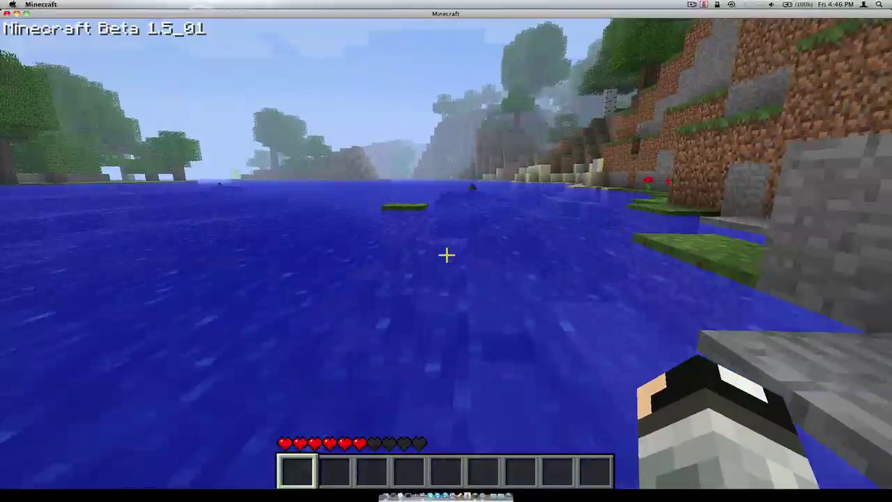
{"action": "key", "text": "w"}
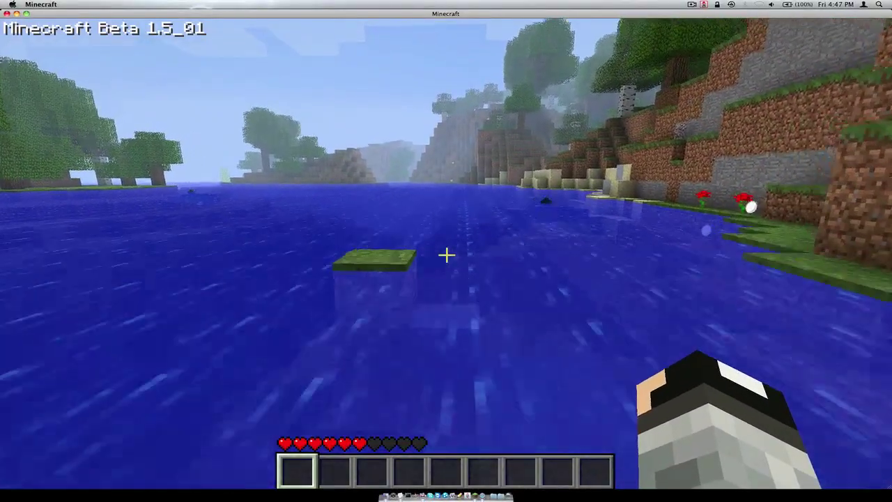
{"action": "key", "text": "w"}
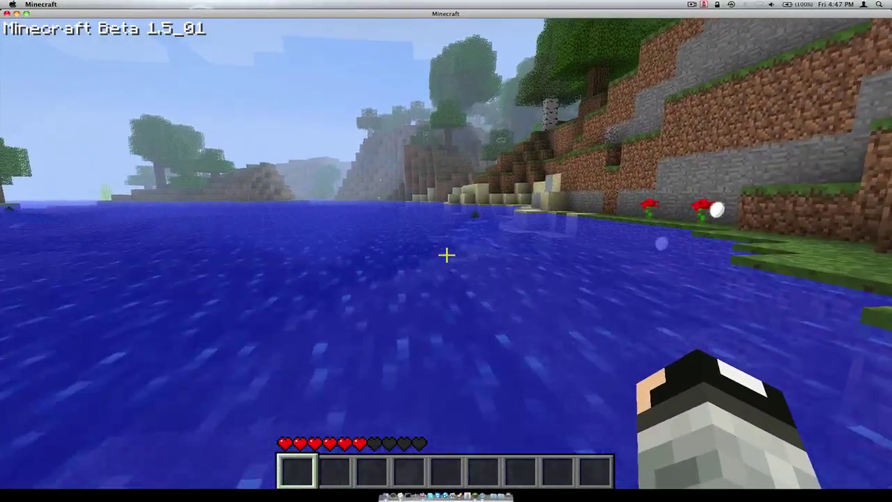
- Collect the white round items beside the red roses and check them in the inventory
{"action": "key", "text": "w"}
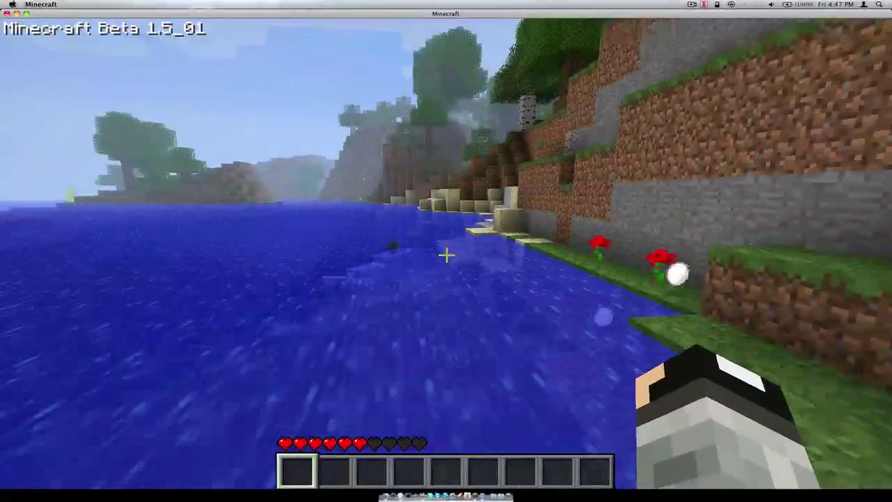
{"action": "key", "text": "w"}
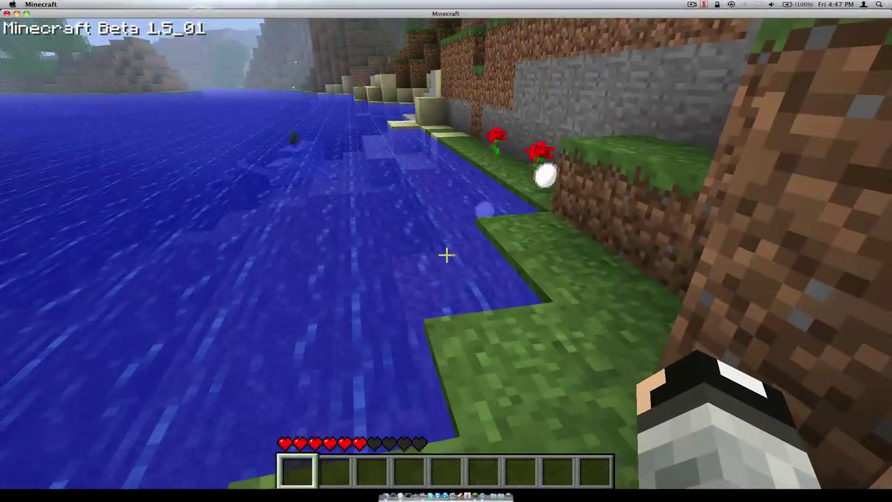
{"action": "key", "text": "w"}
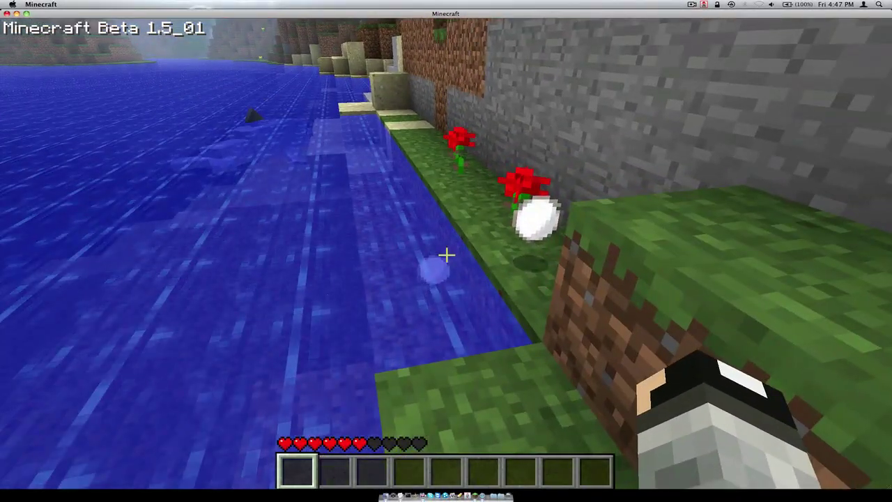
{"action": "key", "text": "w"}
{"action": "key", "text": "e"}
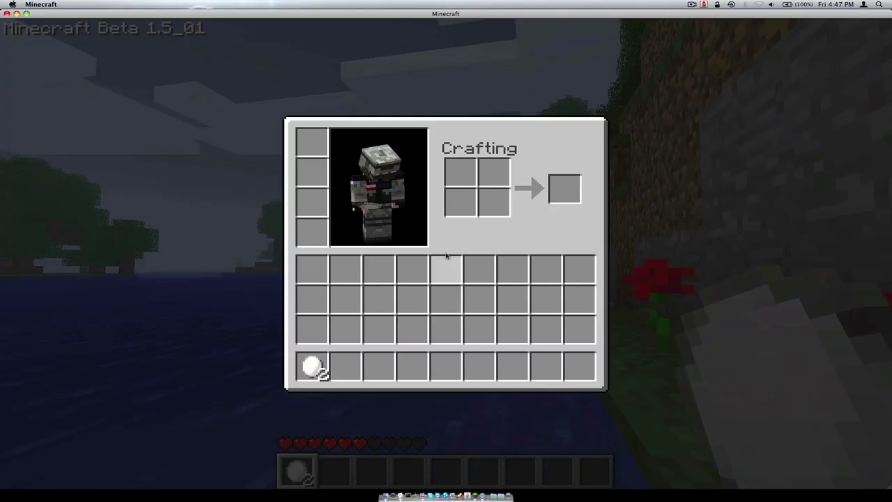
{"action": "key", "text": "e"}
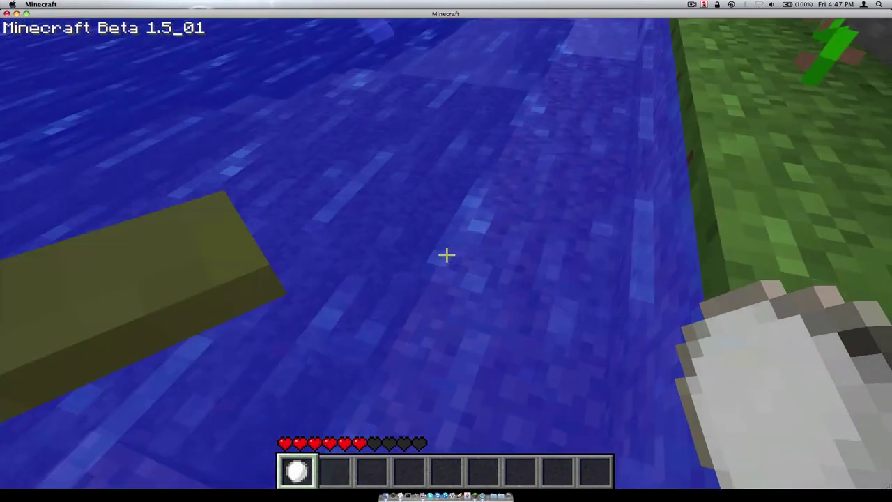
- Throw the white round item into the shallow water beside the roses and look over the spot
{"action": "right_click", "coordinate": [446, 255]}
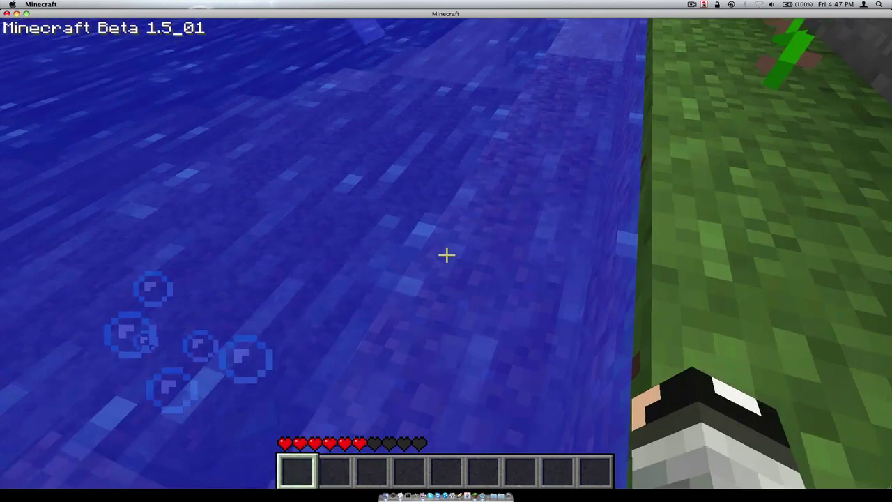
{"action": "key", "text": "s"}
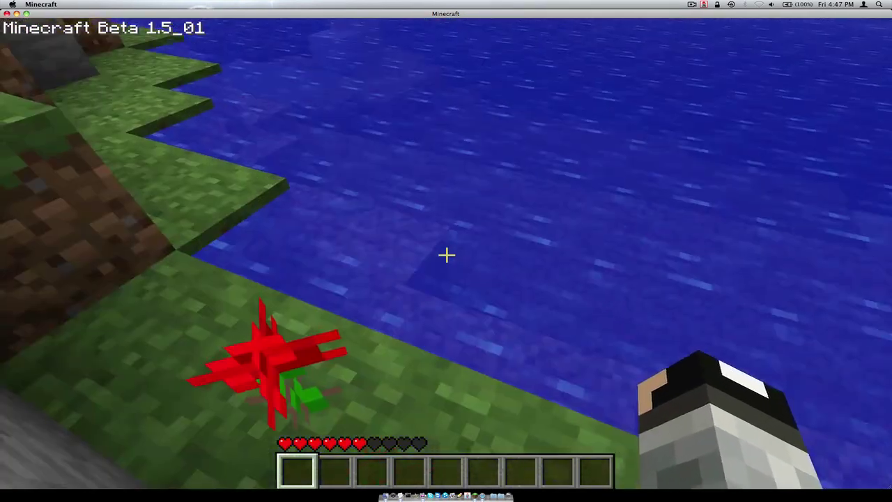
{"action": "key", "text": "w"}
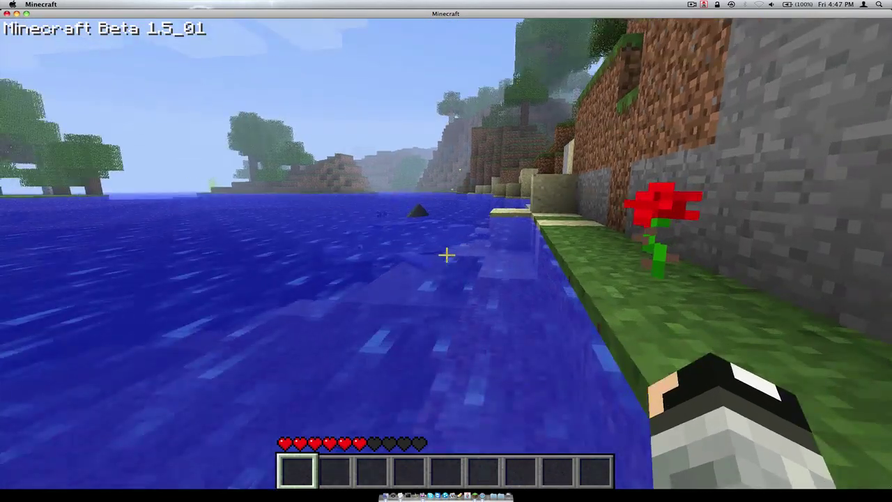
- Swim out from the rose bank toward the dark fin sticking out of the lake
{"action": "key", "text": "w"}
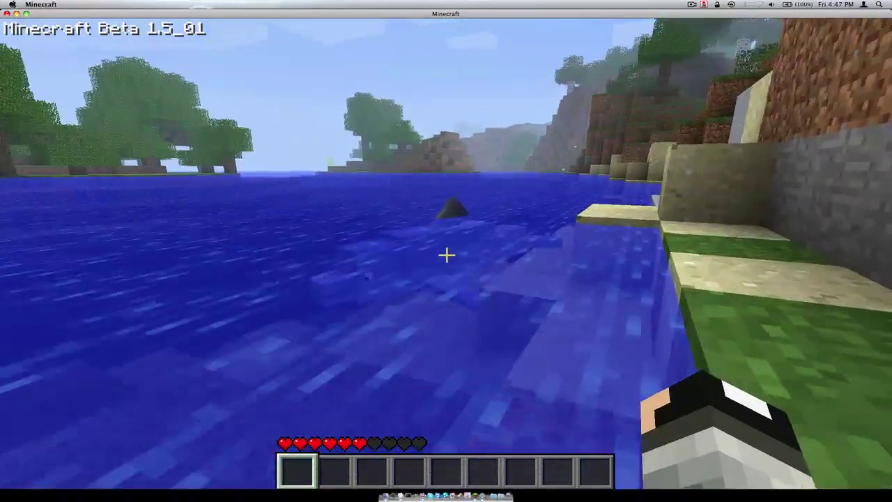
{"action": "key", "text": "w"}
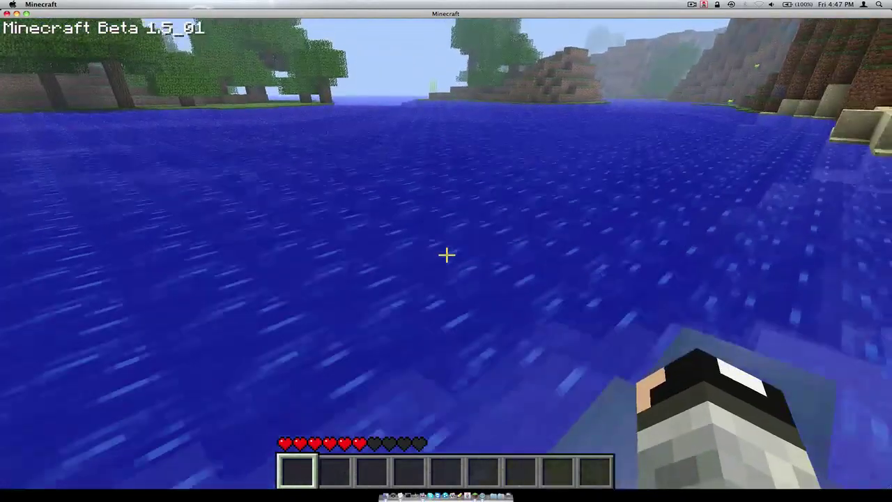
{"action": "key", "text": "space"}
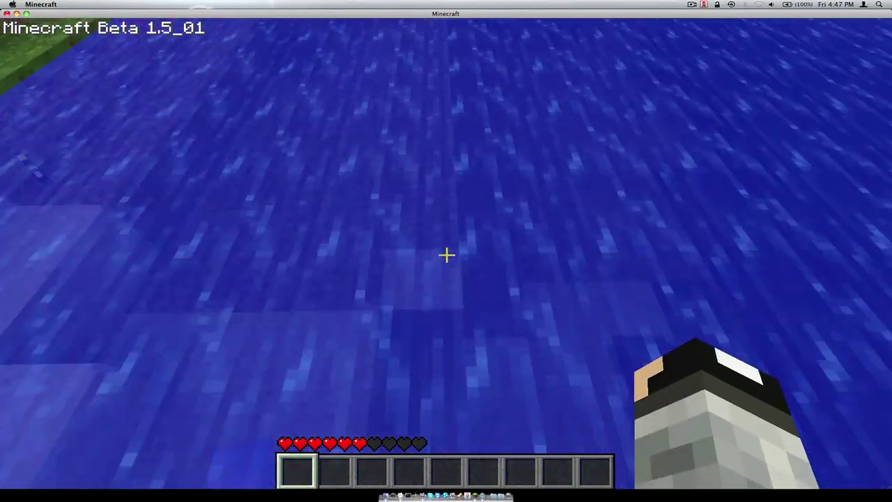
- Dive beside the sandy ledge to examine the finned creature underwater, and return to the surface
{"action": "key", "text": "w"}
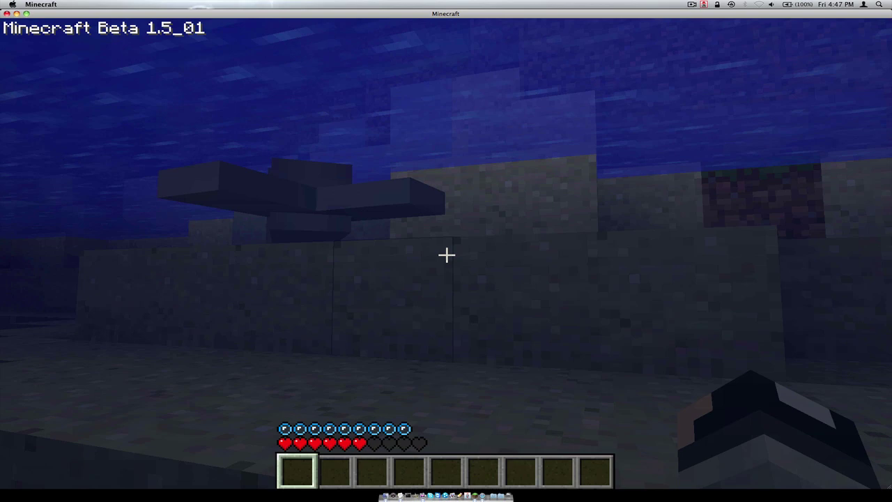
{"action": "key", "text": "w"}
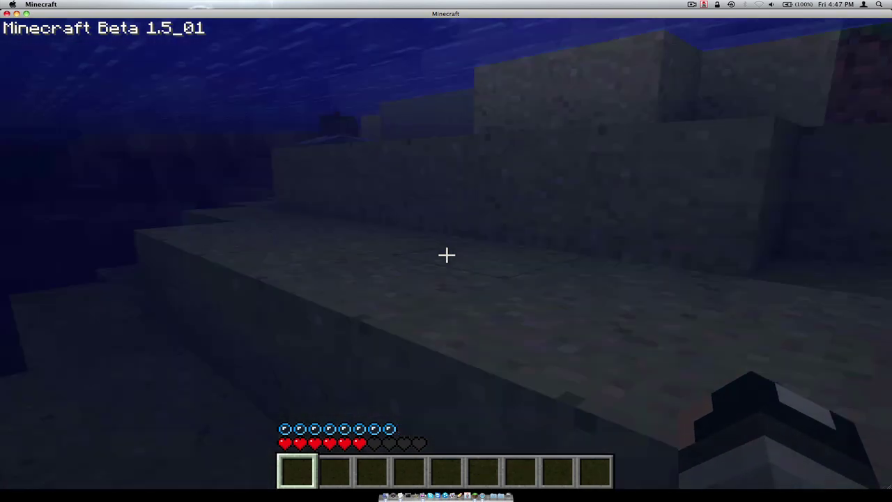
{"action": "key", "text": "space"}
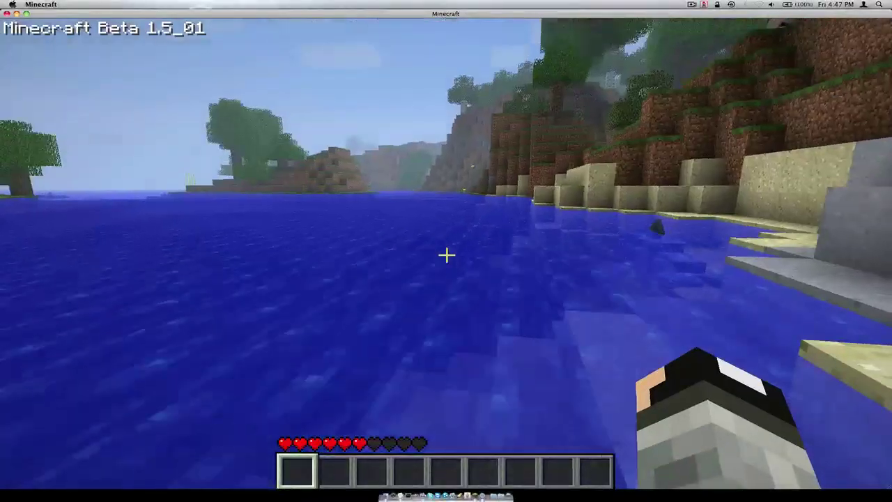
{"action": "mouse_move", "coordinate": [446, 255]}
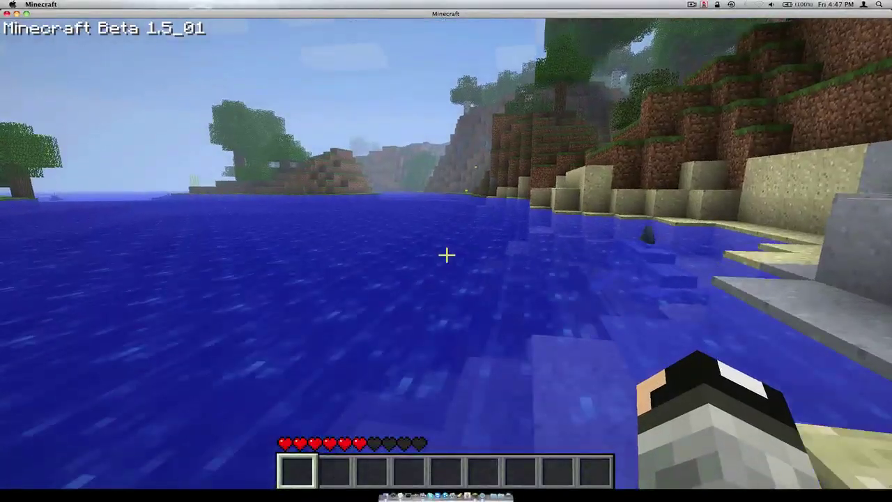